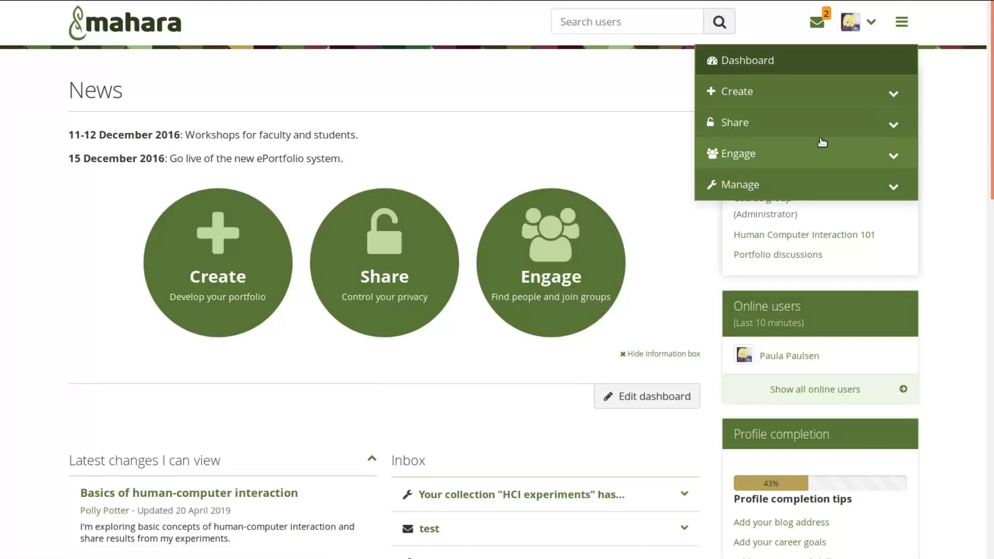
Step: Go to the People directory and look at its search filter choices
left_click(822, 151)
left_click(751, 185)
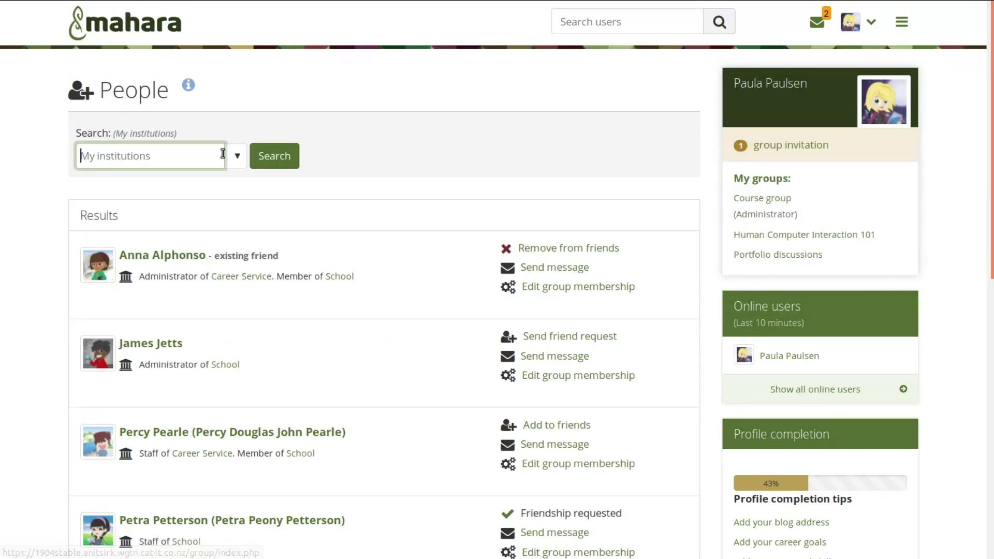
left_click(236, 157)
left_click(235, 158)
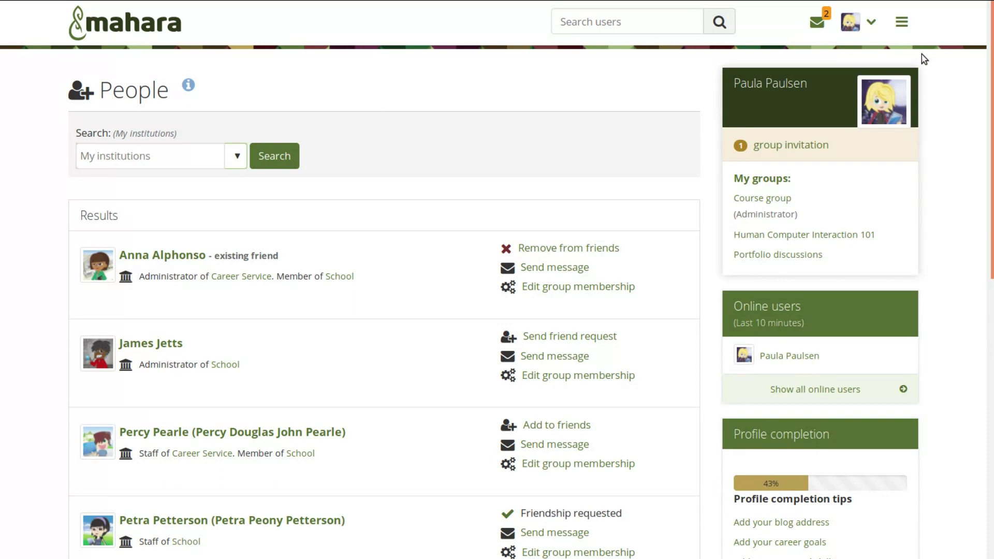
Step: Go to the Groups page and show its group search filter choices
left_click(902, 22)
left_click(773, 218)
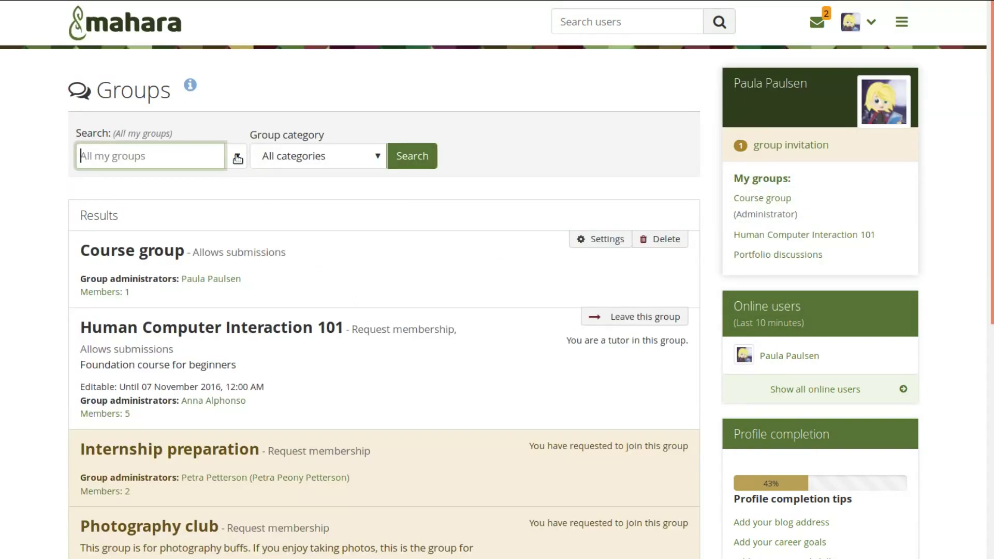
left_click(238, 158)
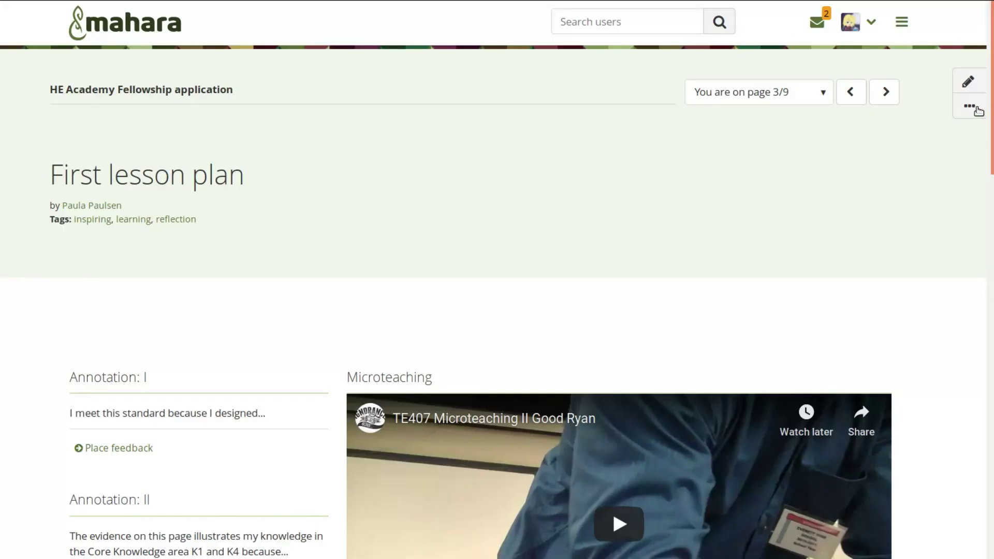
Step: Glance at the page's '...' actions menu, then scroll through the user's profile and back up
left_click(970, 105)
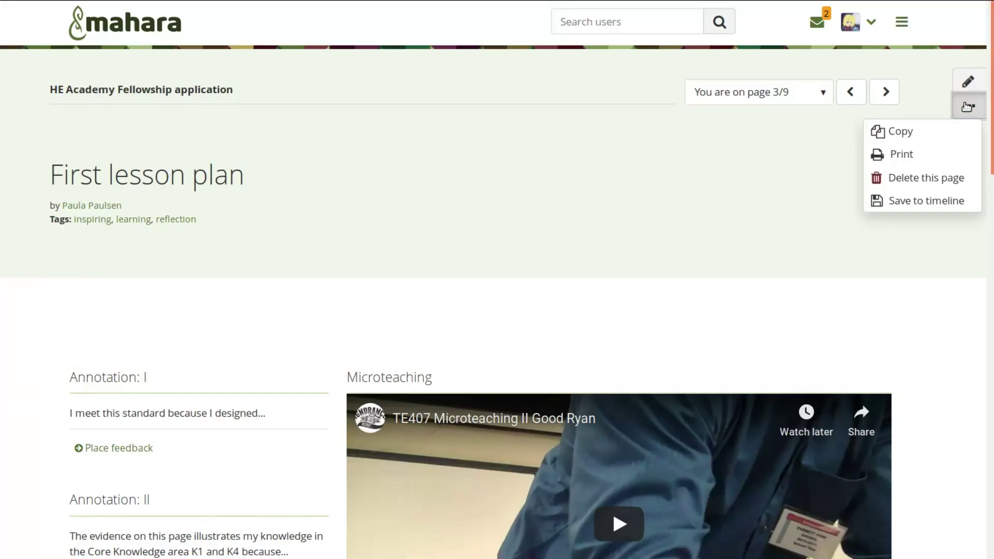
left_click(948, 338)
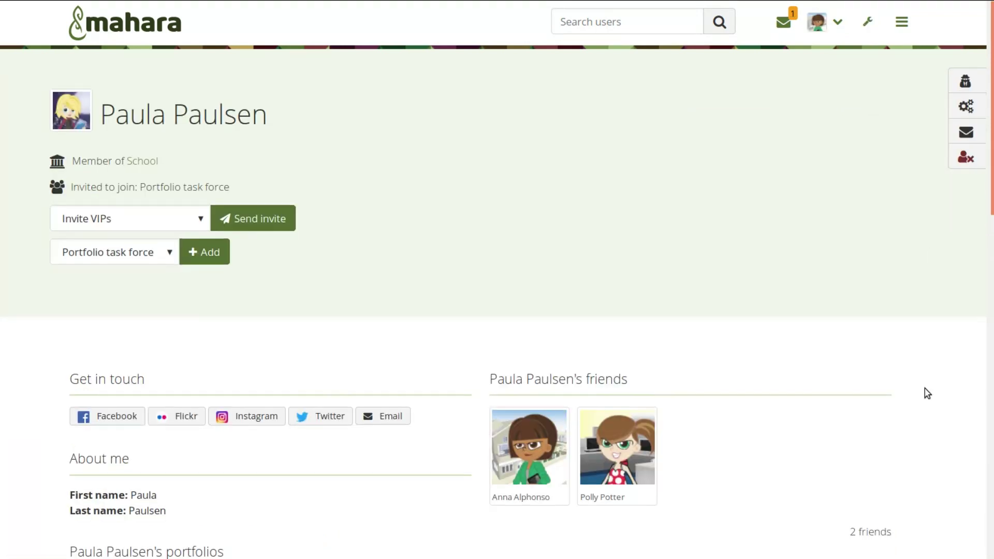
scroll(926, 391, "down", 7)
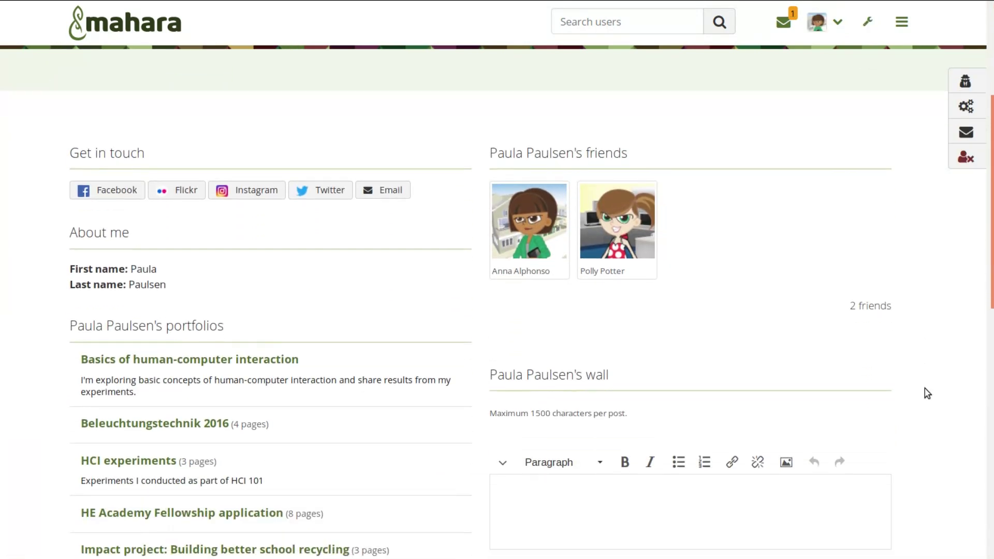
scroll(927, 393, "down", 5)
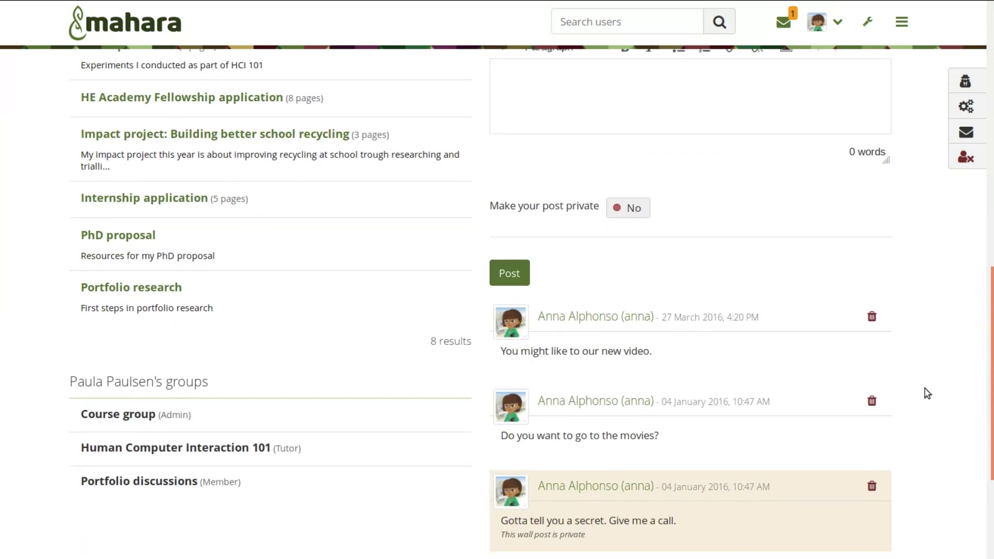
scroll(927, 394, "up", 8)
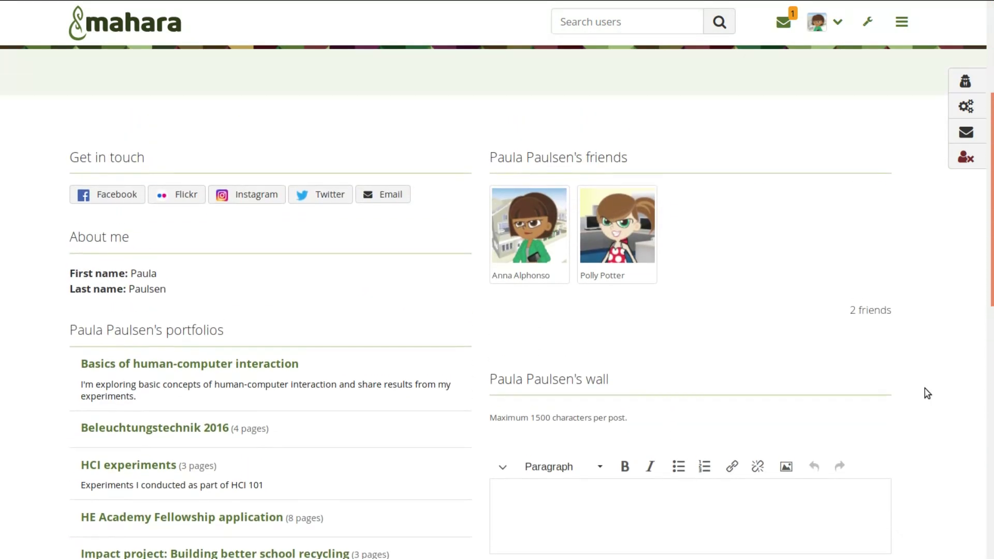
scroll(927, 394, "up", 4)
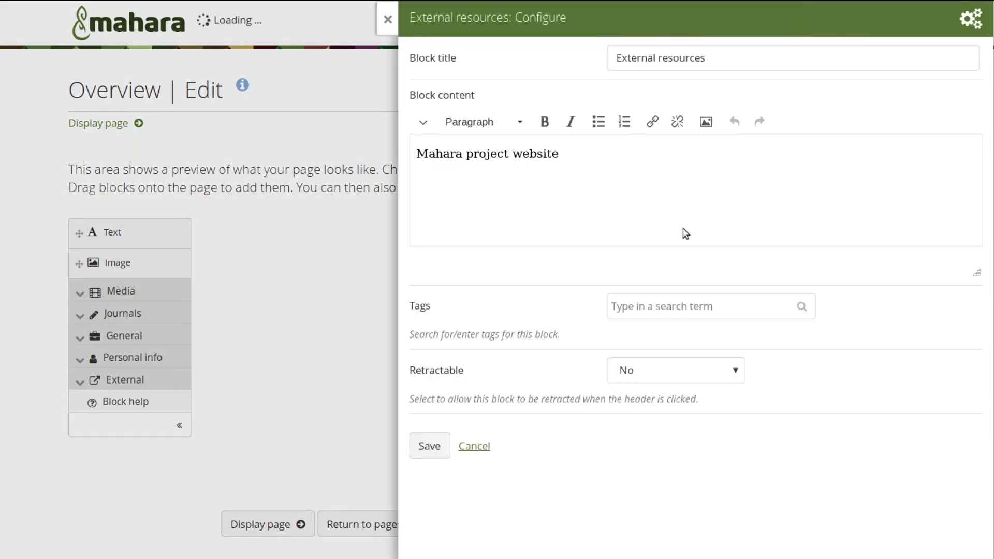
triple_click(540, 148)
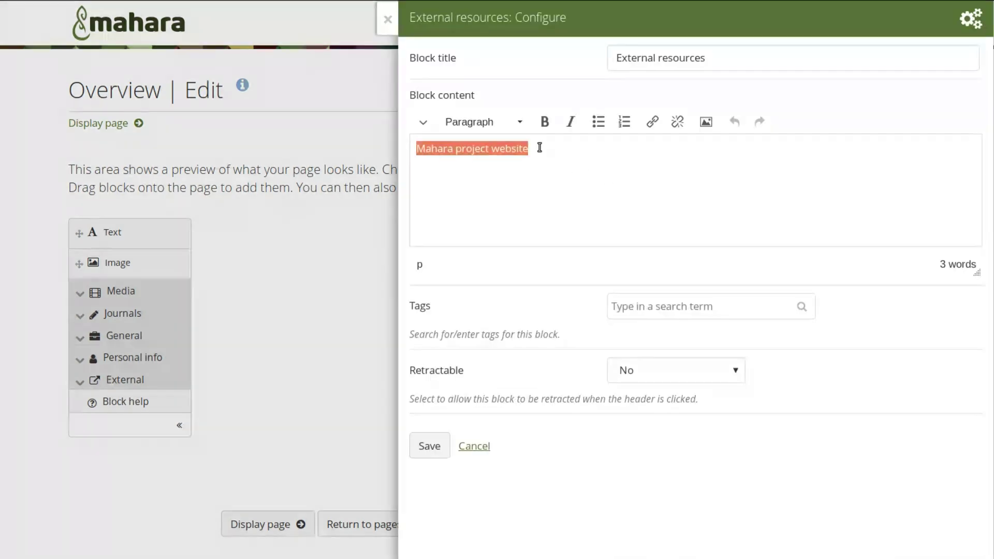
left_click(653, 123)
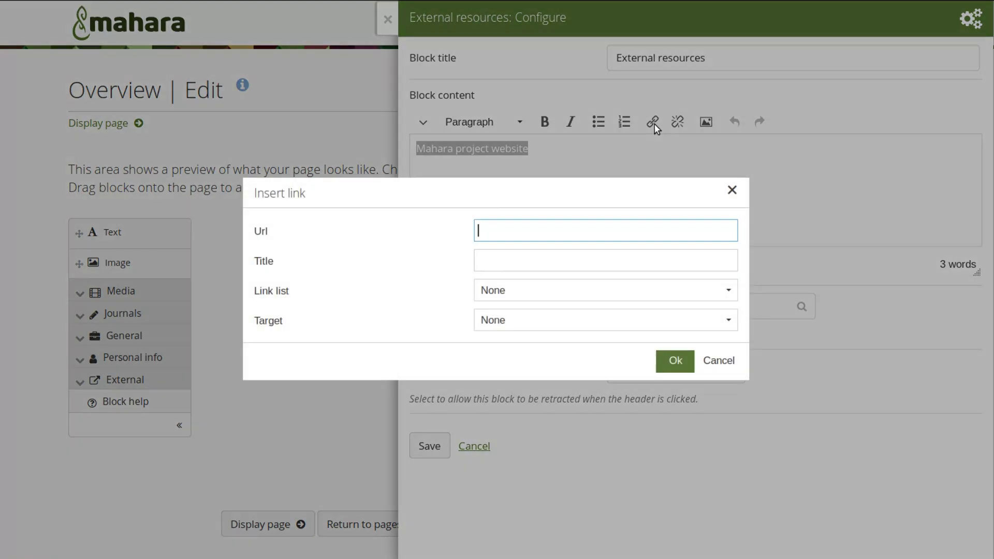
type("https://mahara.org")
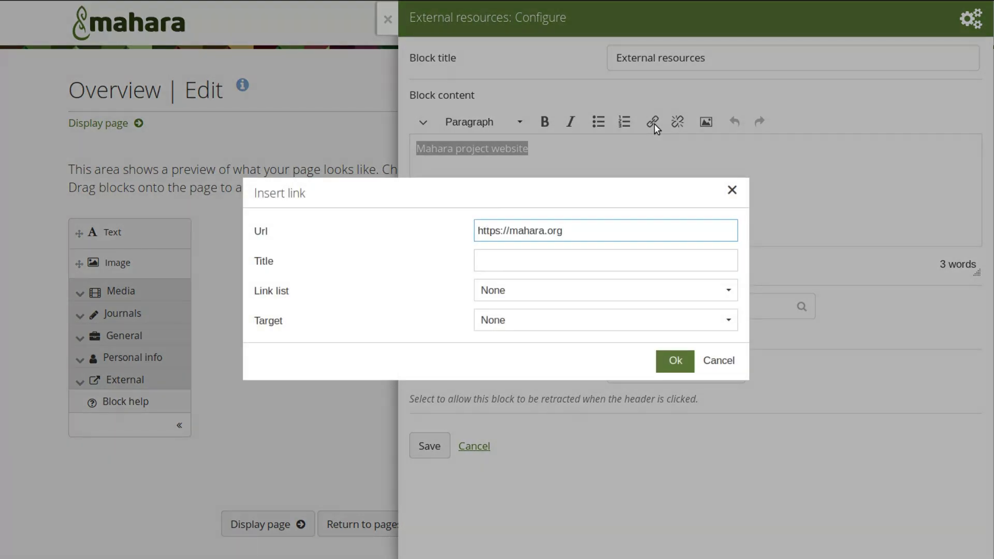
left_click(562, 318)
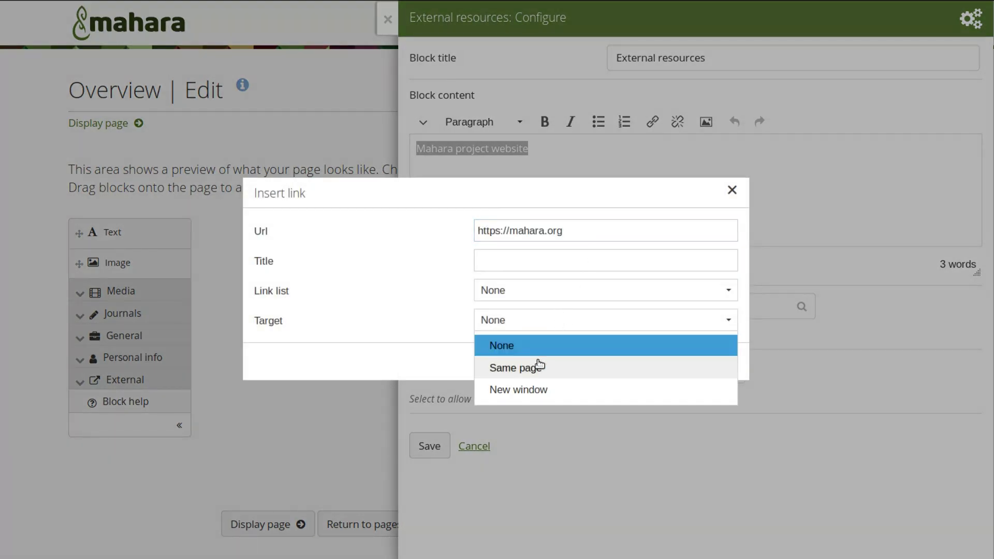
left_click(558, 389)
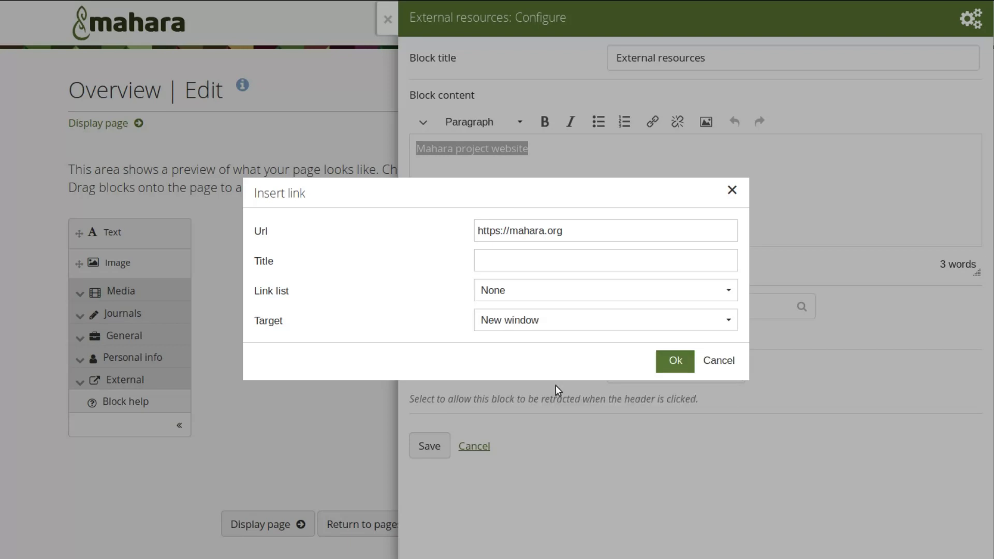
left_click(676, 361)
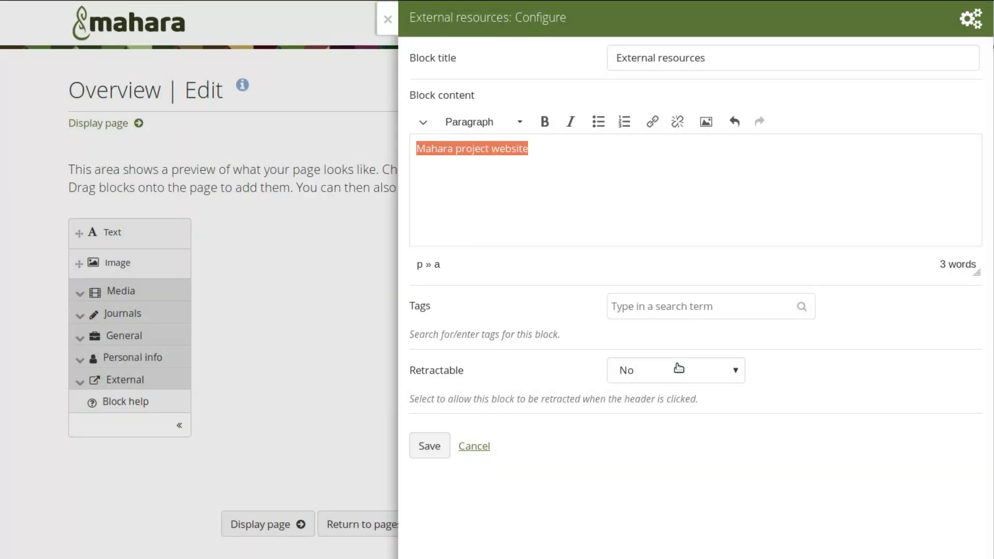
left_click(434, 447)
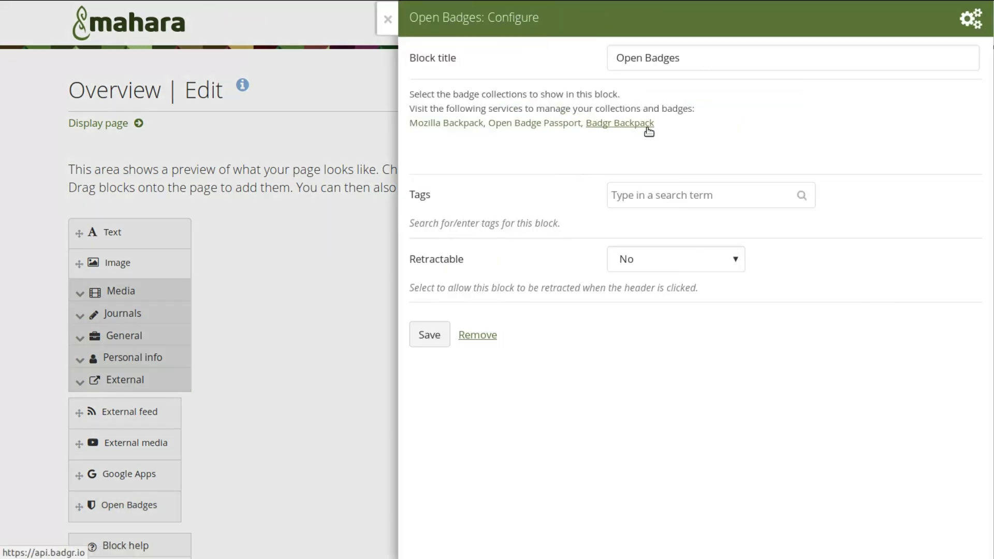
Step: Include the Mahara Hui badge in the Open Badges block, save, and display the page
left_click(611, 254)
scroll(513, 349, "down", 10)
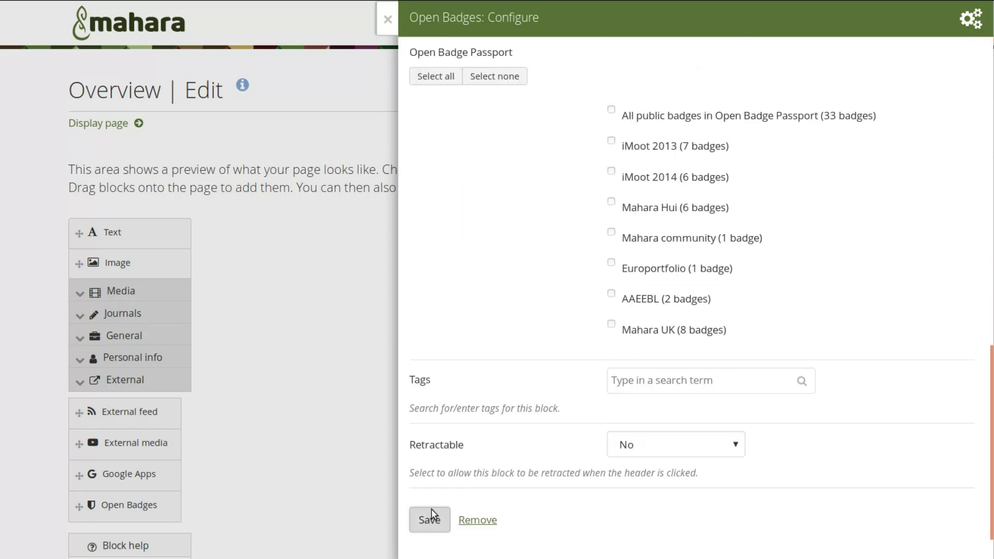
left_click(432, 511)
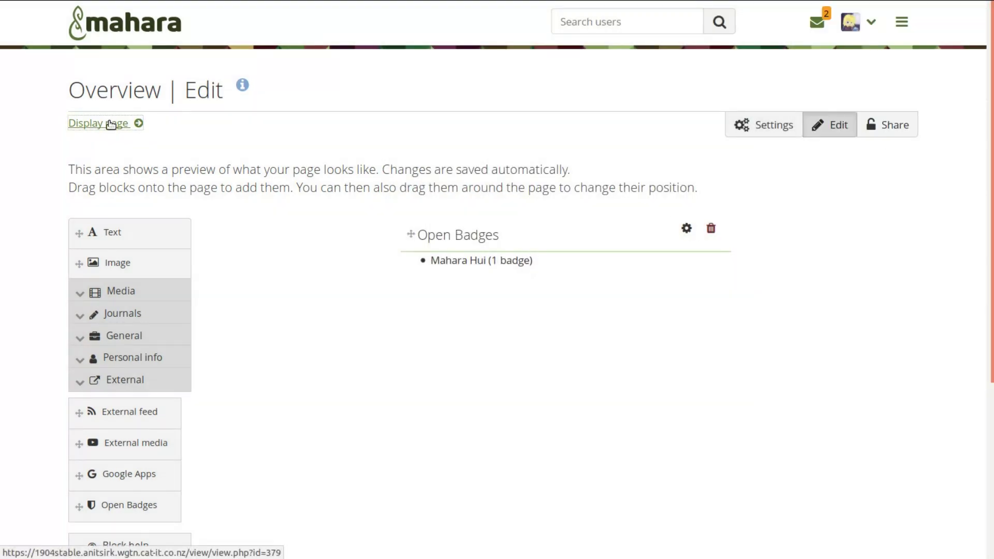
left_click(111, 124)
Step: Show the Badgr connection under the account's Connected apps settings
left_click(860, 22)
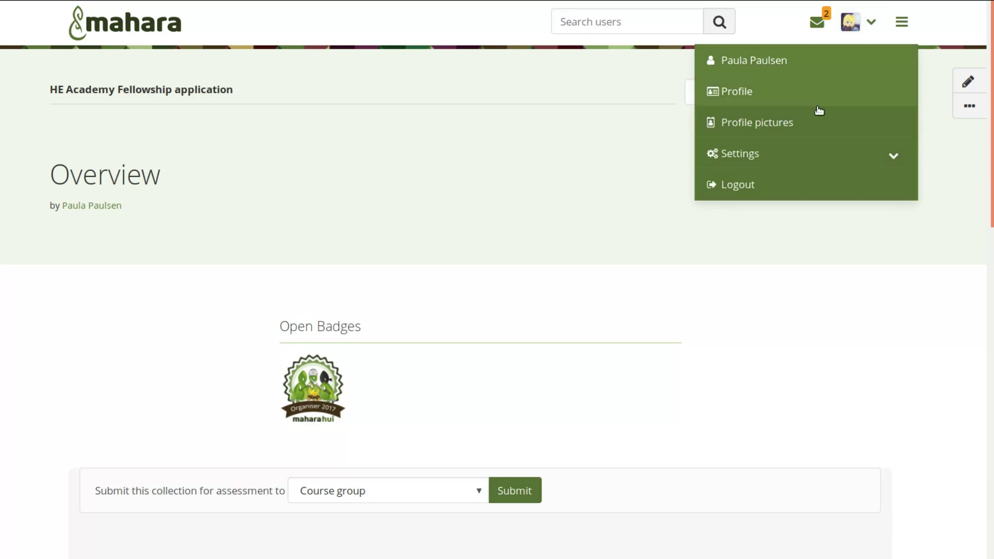
left_click(805, 153)
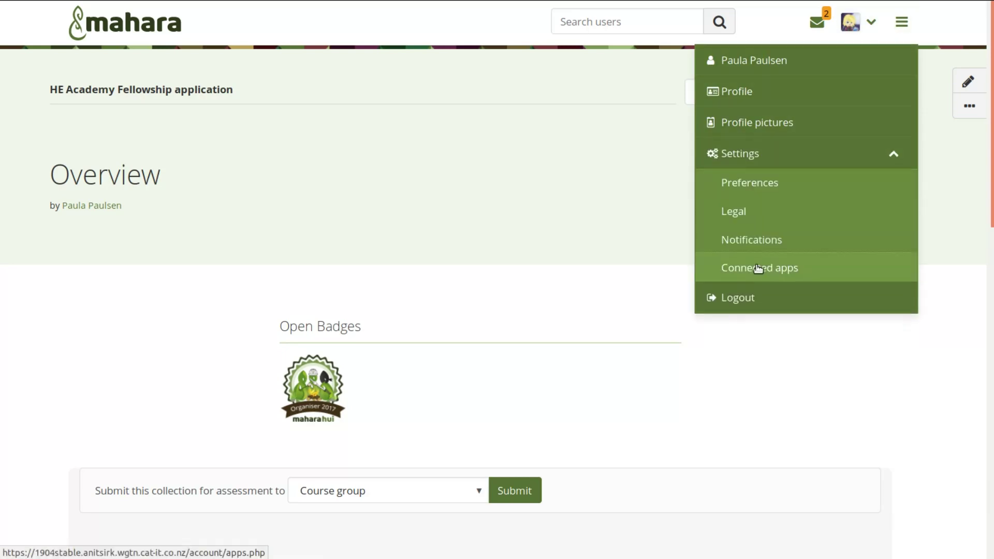
left_click(764, 266)
left_click(668, 97)
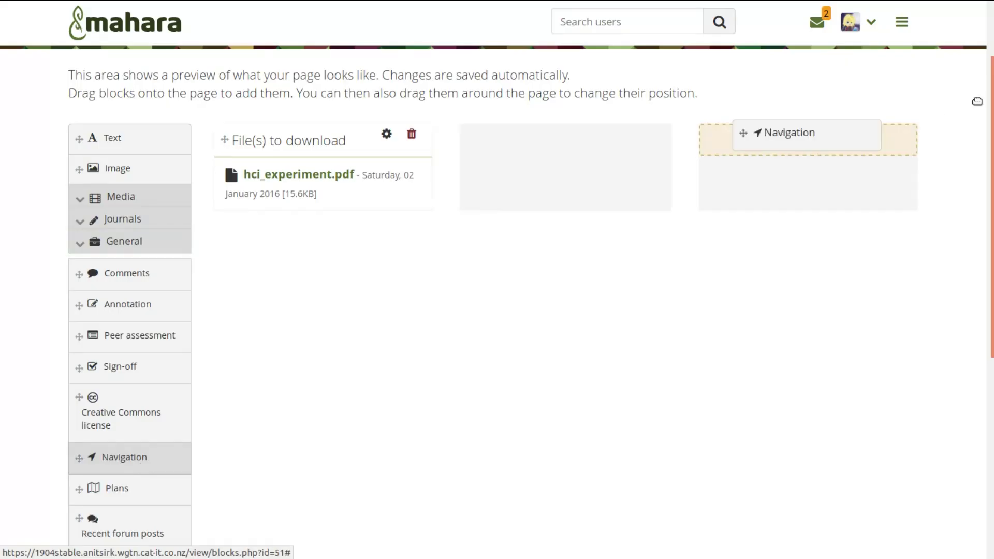
Step: Add a Navigation block for the HCI experiments collection to all its pages
left_click_drag(744, 133, 763, 160)
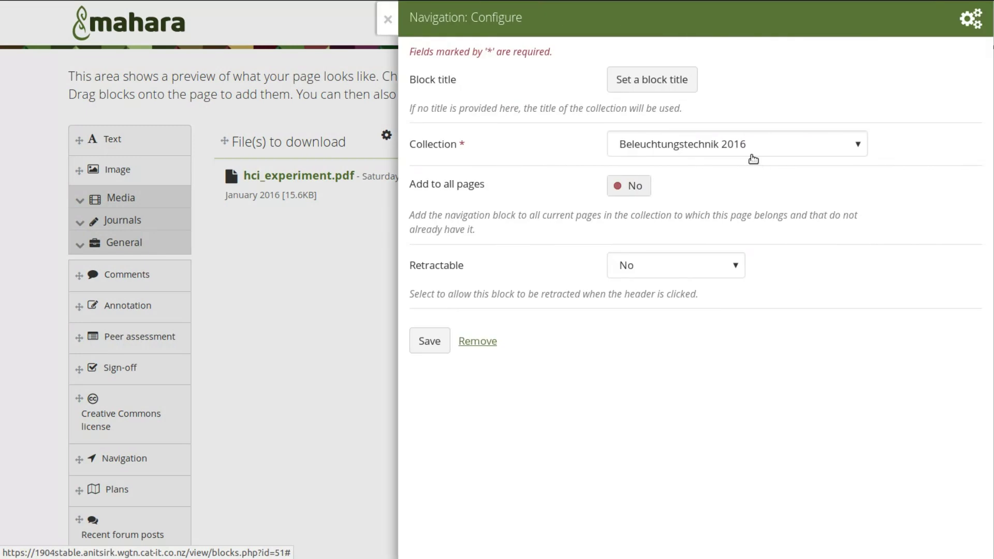
left_click(744, 147)
left_click(726, 182)
left_click(632, 186)
left_click(429, 340)
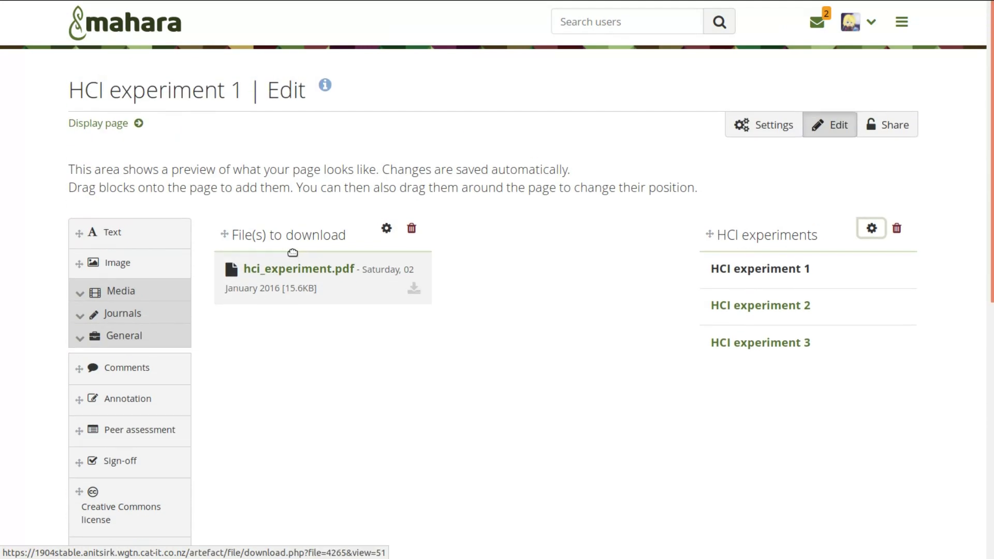
Step: Display the page and step forward to HCI experiment 3, page 3 of 3
left_click(106, 125)
left_click(886, 94)
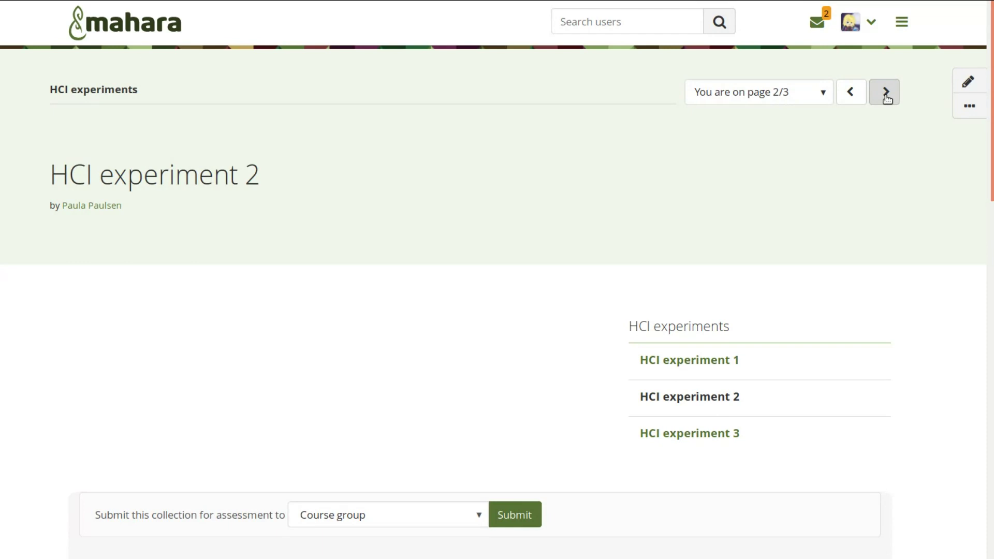
left_click(886, 95)
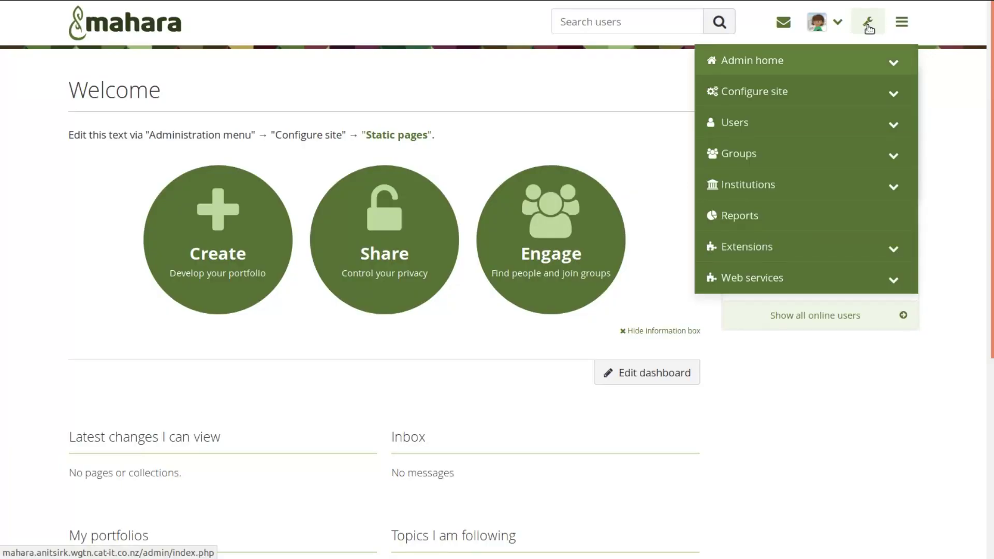
Step: Load the Career Readiness framework in the SmartEvidence editor
left_click(842, 254)
left_click(788, 397)
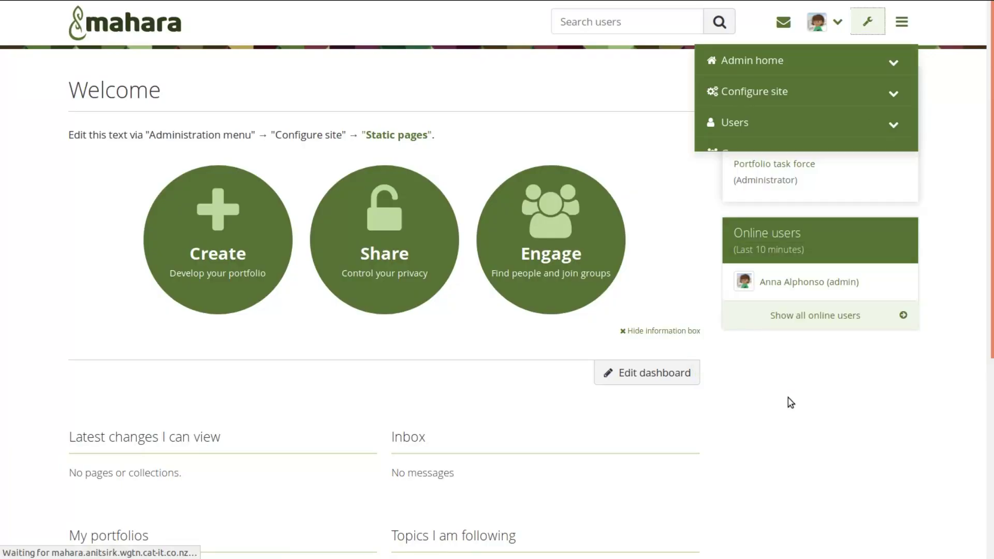
left_click(843, 100)
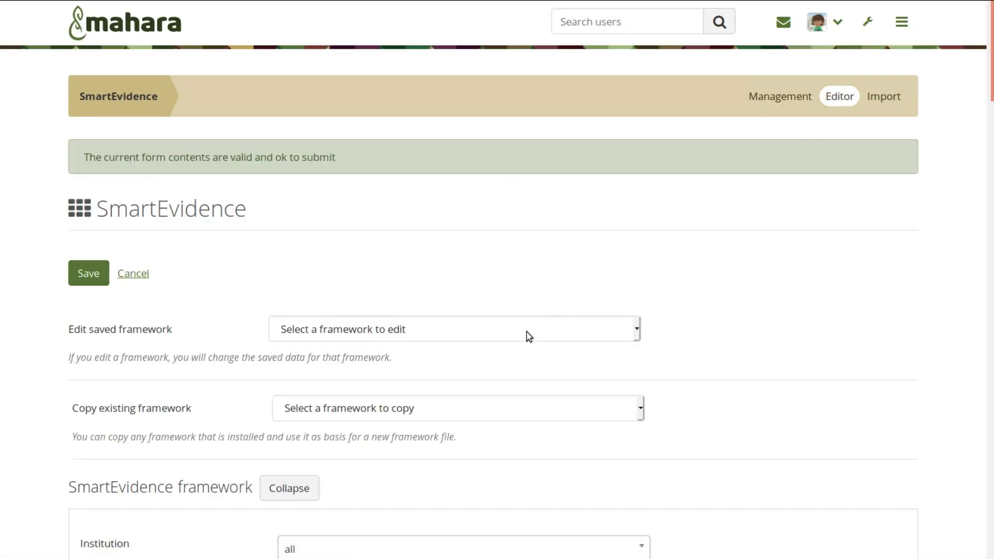
left_click(529, 332)
left_click(467, 369)
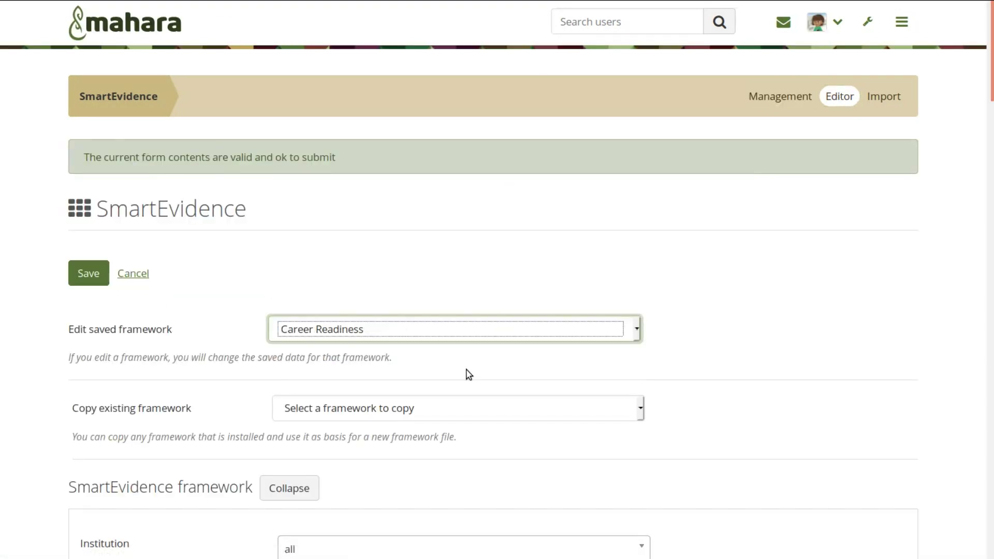
scroll(469, 374, "down", 2)
scroll(469, 373, "down", 2)
left_click(455, 194)
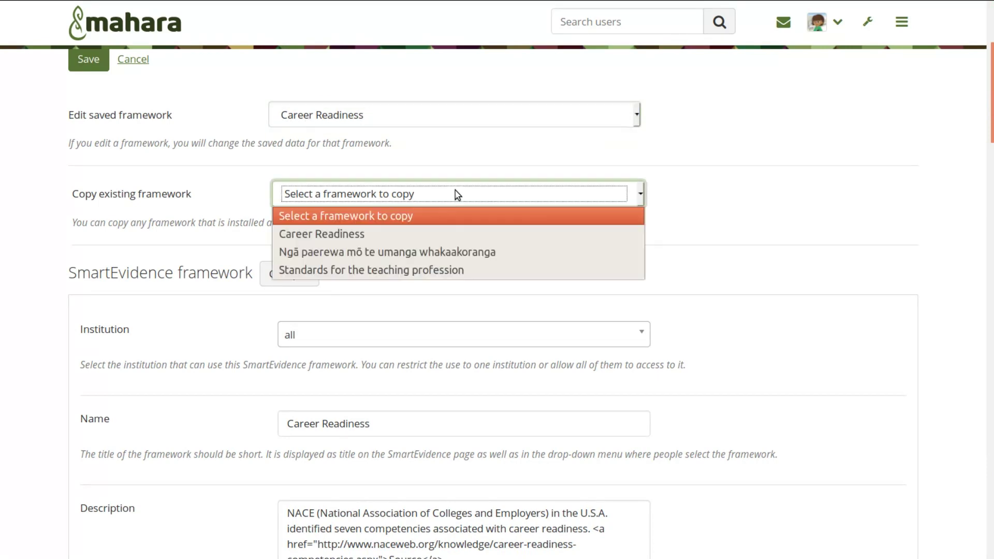
left_click(455, 193)
scroll(430, 354, "down", 10)
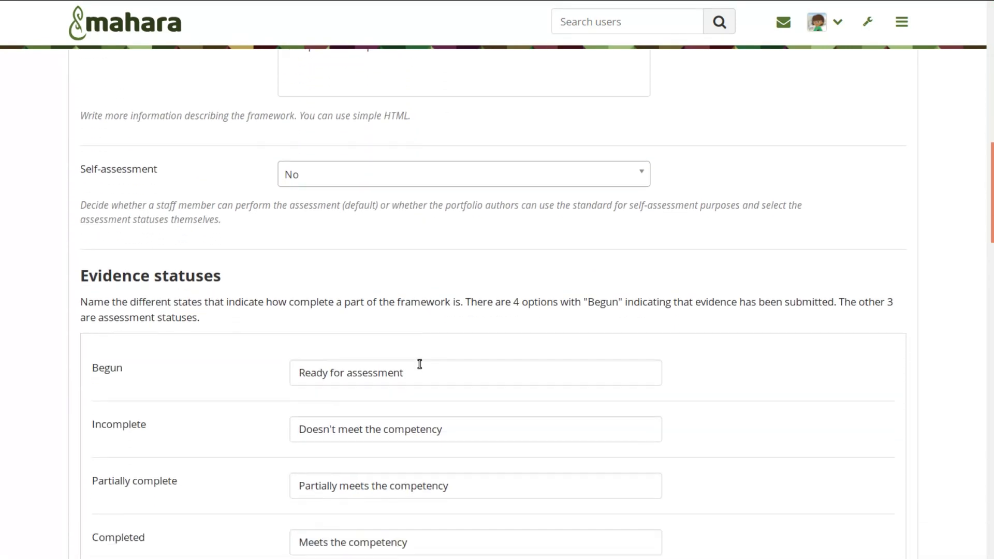
Step: Shorten the Begun status to 'Ready'
left_click_drag(418, 371, 329, 379)
key("BackSpace")
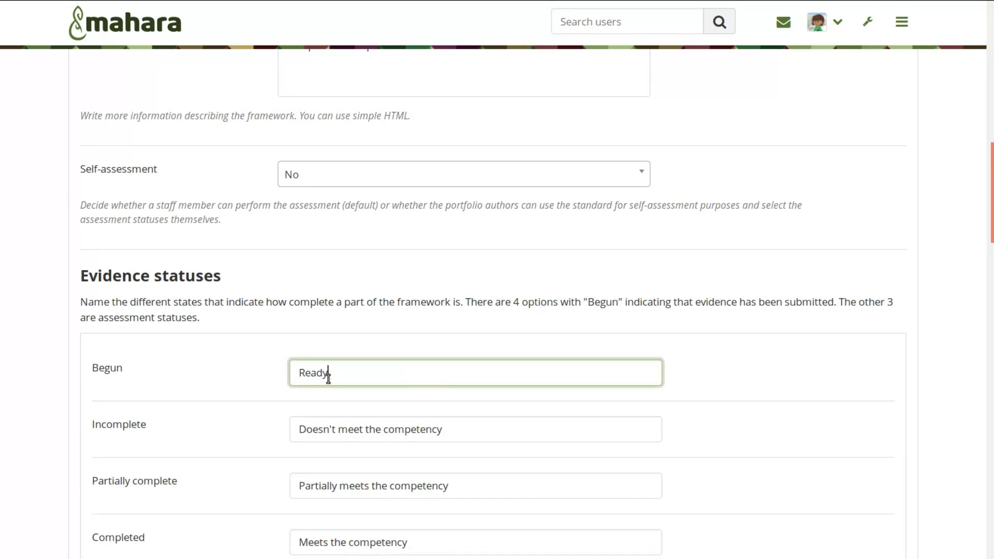
scroll(472, 420, "down", 8)
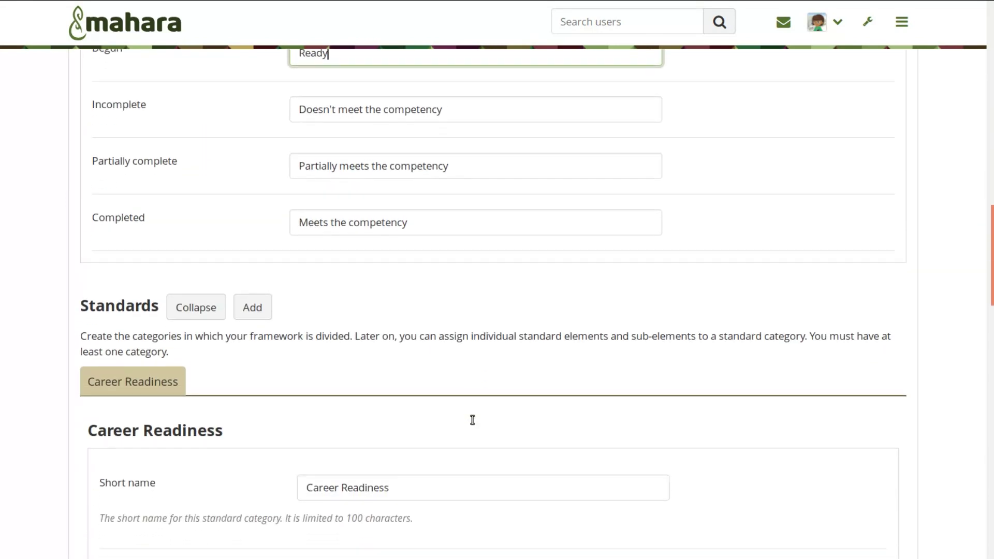
Step: Add a new standard with short name 'Job' after Career Readiness
left_click(256, 202)
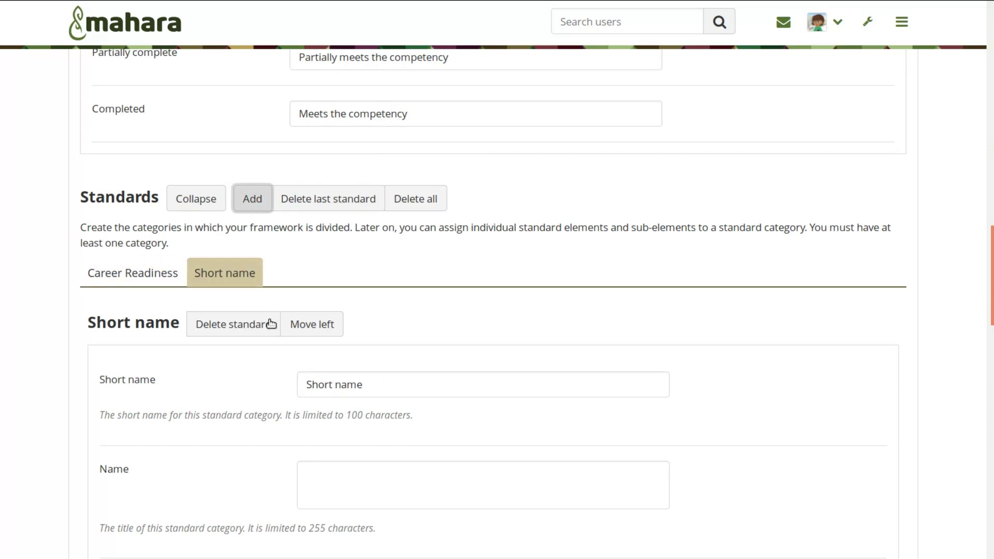
left_click_drag(392, 386, 262, 374)
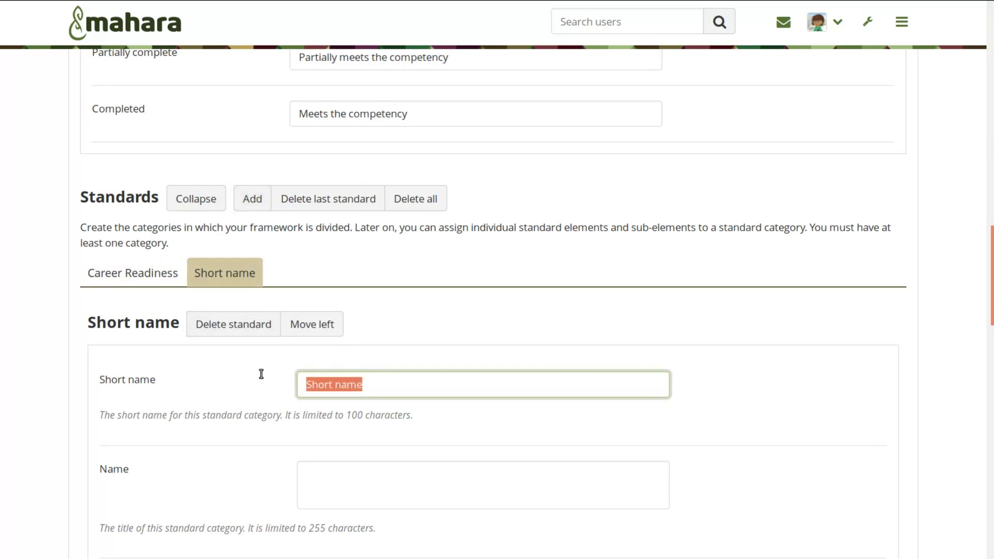
type("Job")
left_click(313, 324)
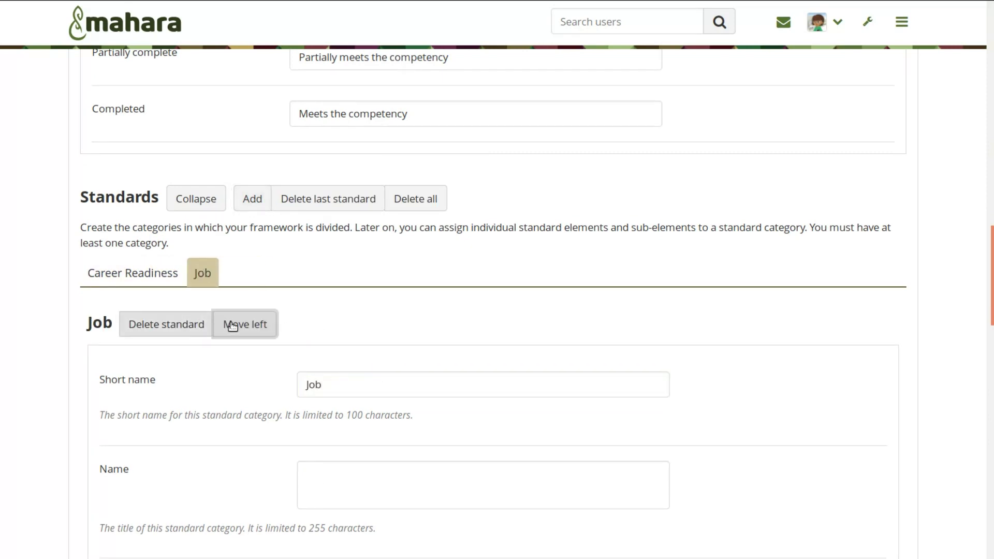
left_click(255, 326)
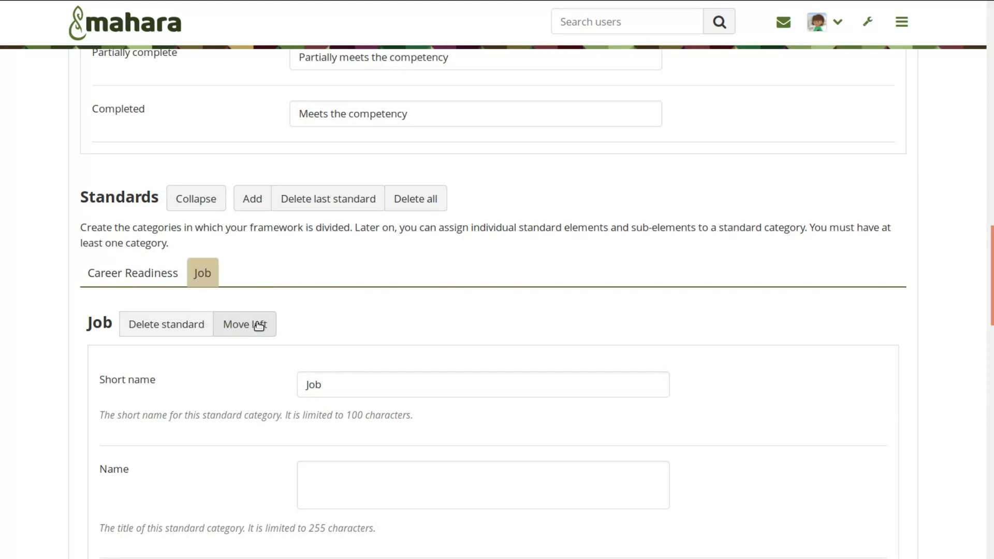
Step: Show standard element 1.7, Career Management, for editing
scroll(420, 345, "down", 10)
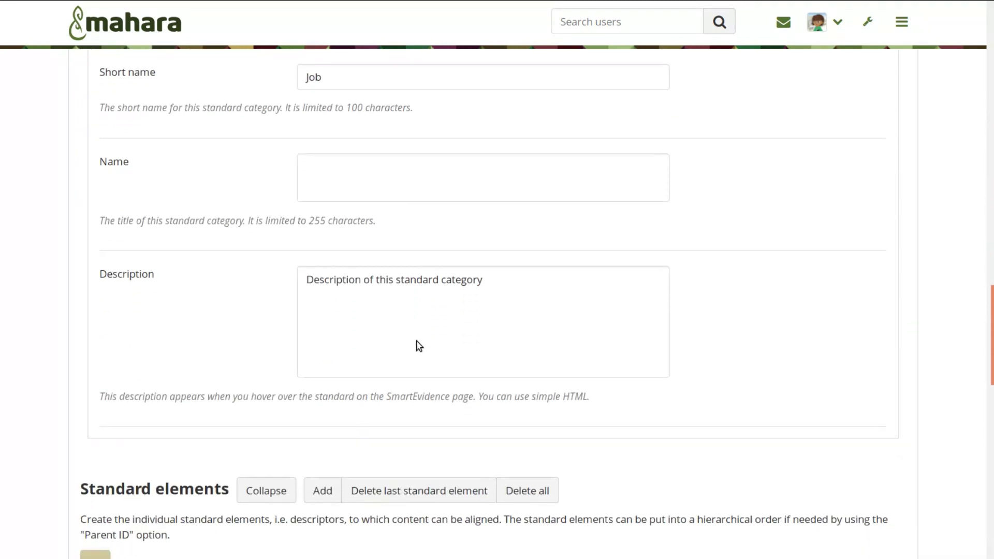
scroll(419, 346, "down", 1)
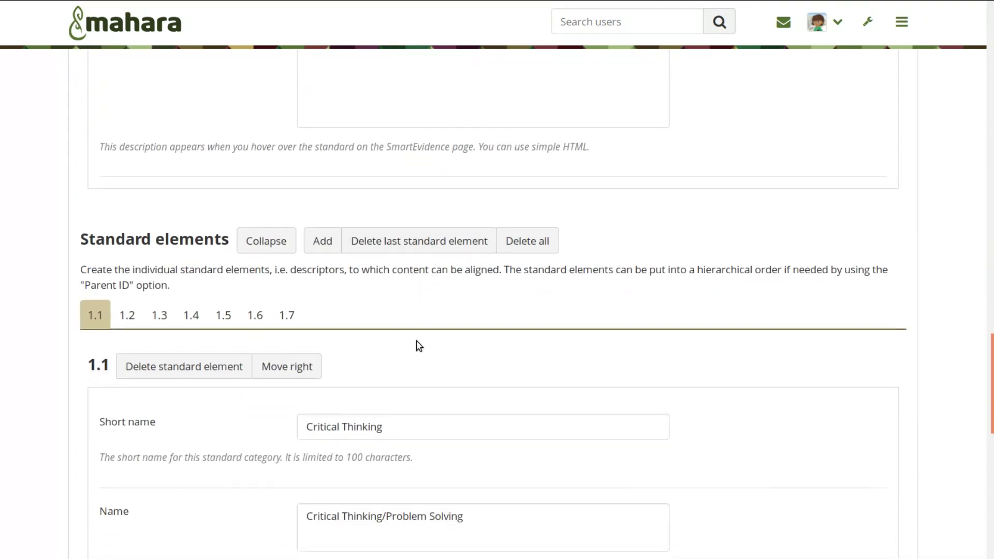
left_click(288, 315)
scroll(430, 338, "down", 3)
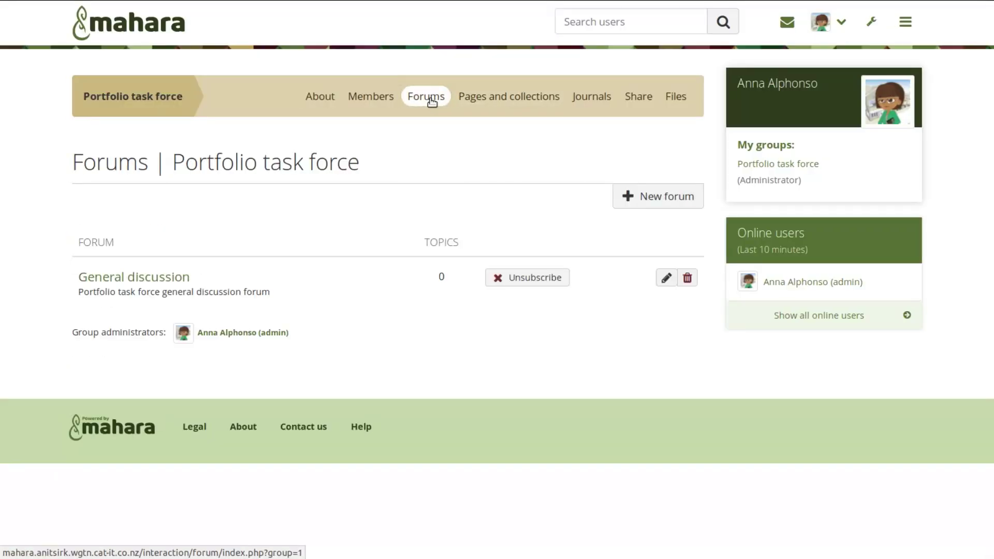
Step: Set 'Allow users to unsubscribe' to No in the General discussion forum settings and save
left_click(666, 277)
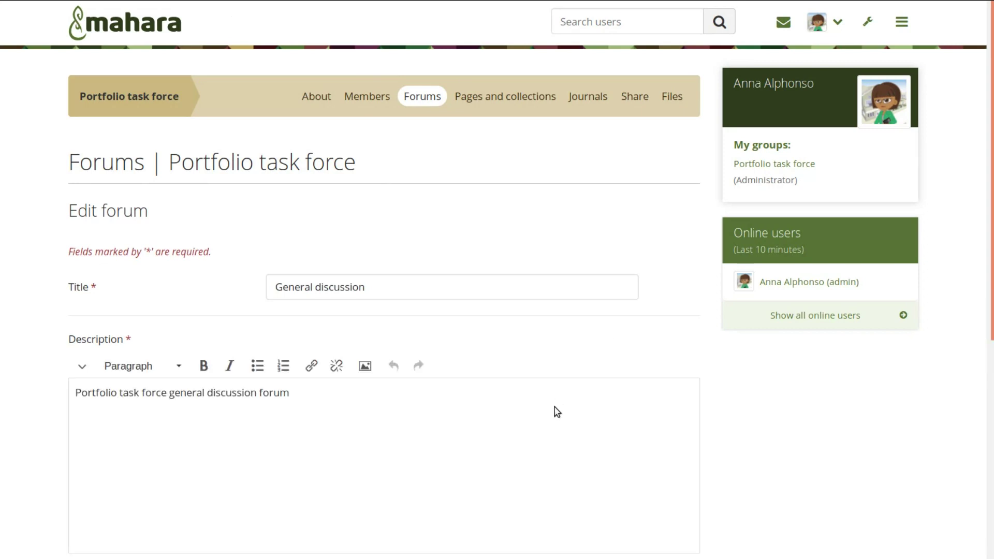
scroll(557, 412, "down", 6)
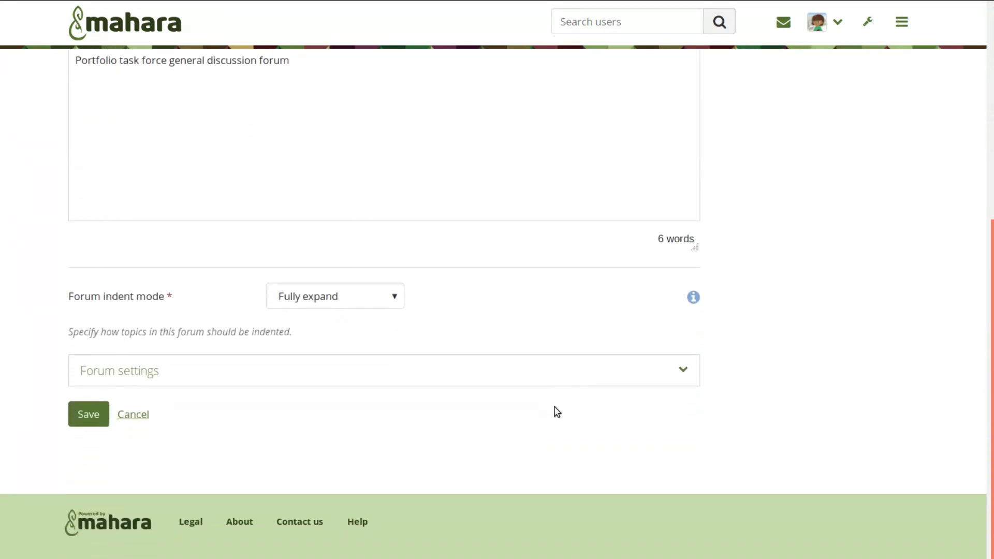
left_click(486, 381)
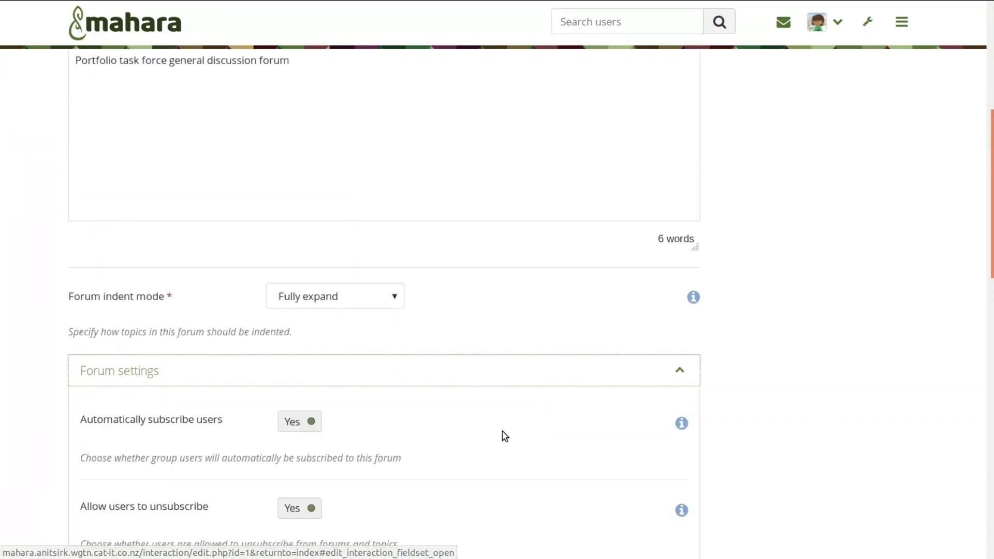
scroll(503, 436, "down", 3)
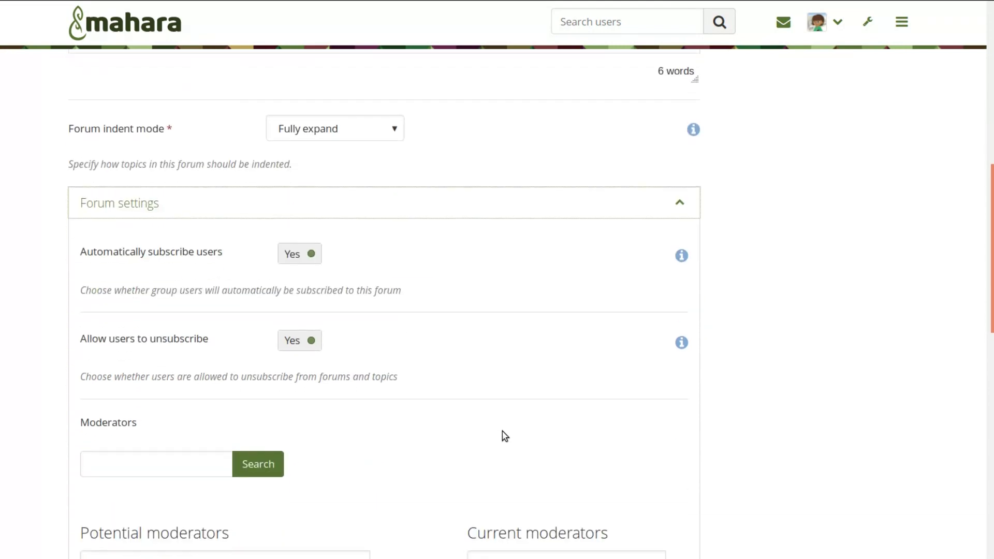
left_click(296, 341)
scroll(378, 365, "down", 12)
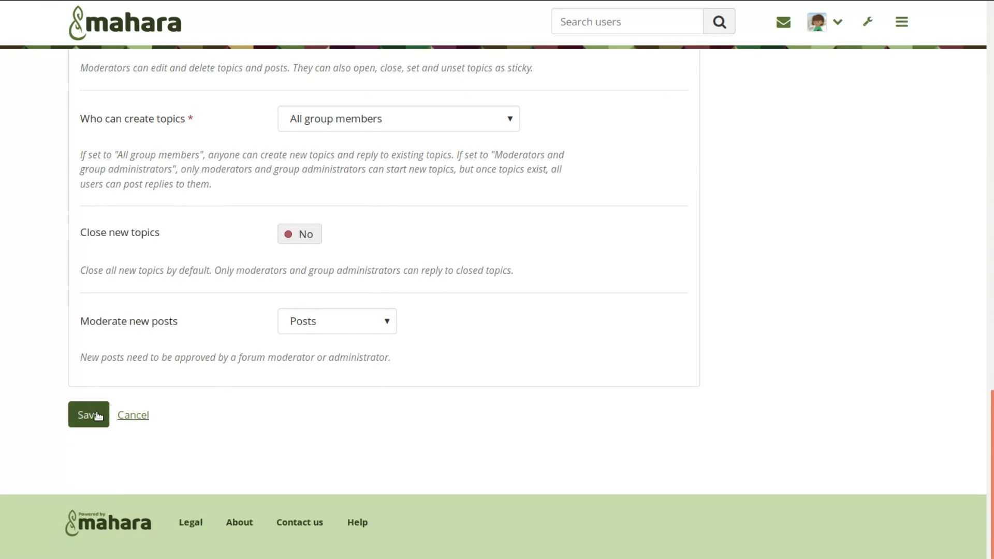
left_click(91, 415)
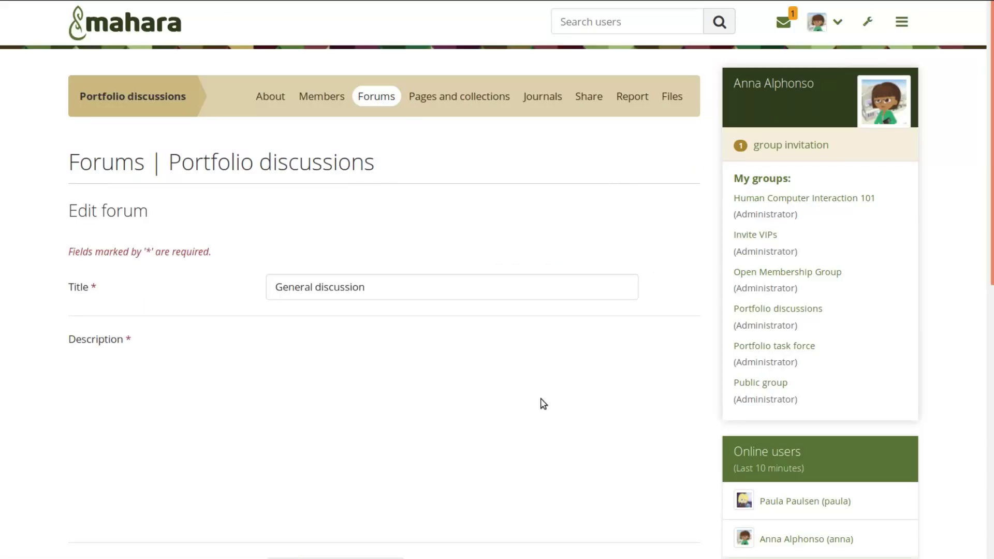
Step: Set Moderate new posts to 'Posts and replies', save, and approve the pending Next meeting post
scroll(543, 404, "down", 8)
left_click(510, 203)
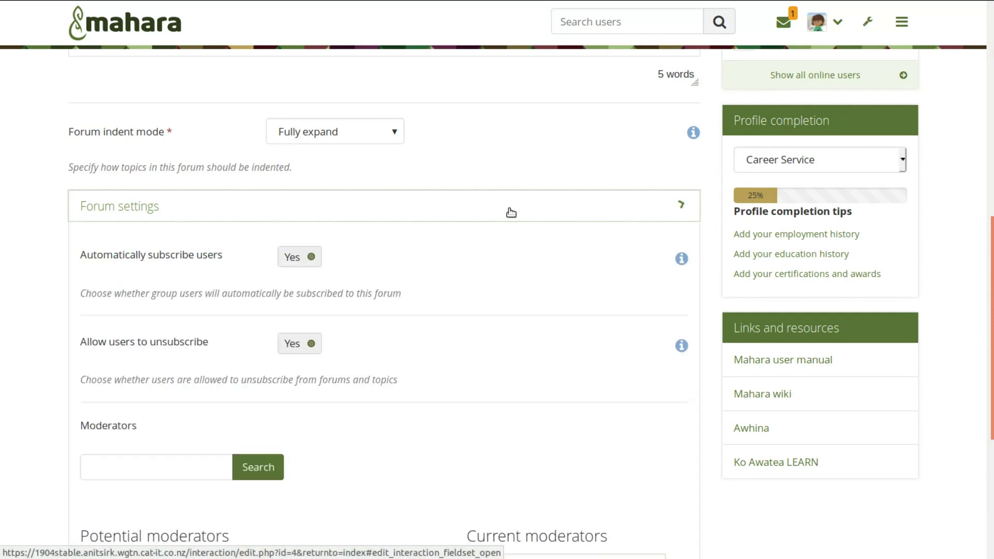
scroll(515, 328, "down", 10)
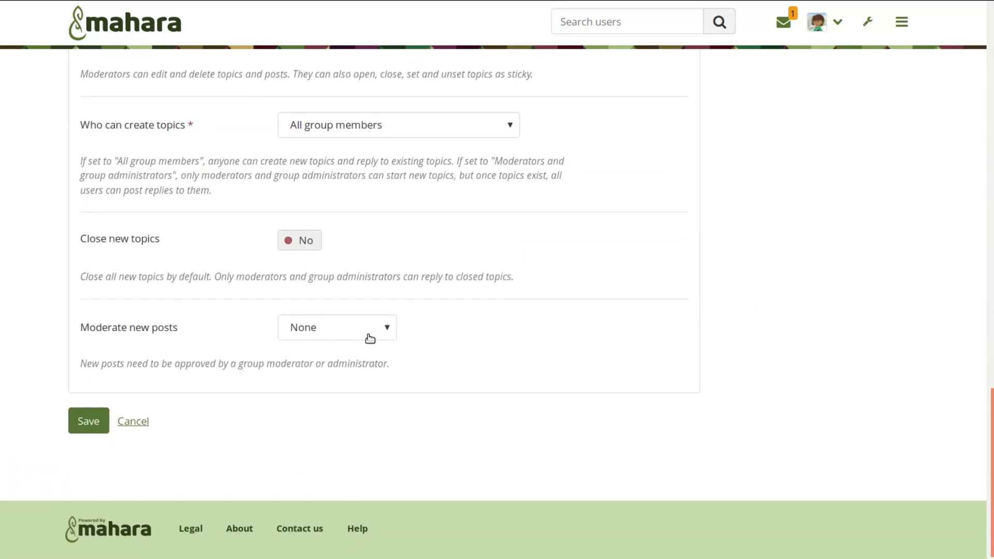
left_click(366, 332)
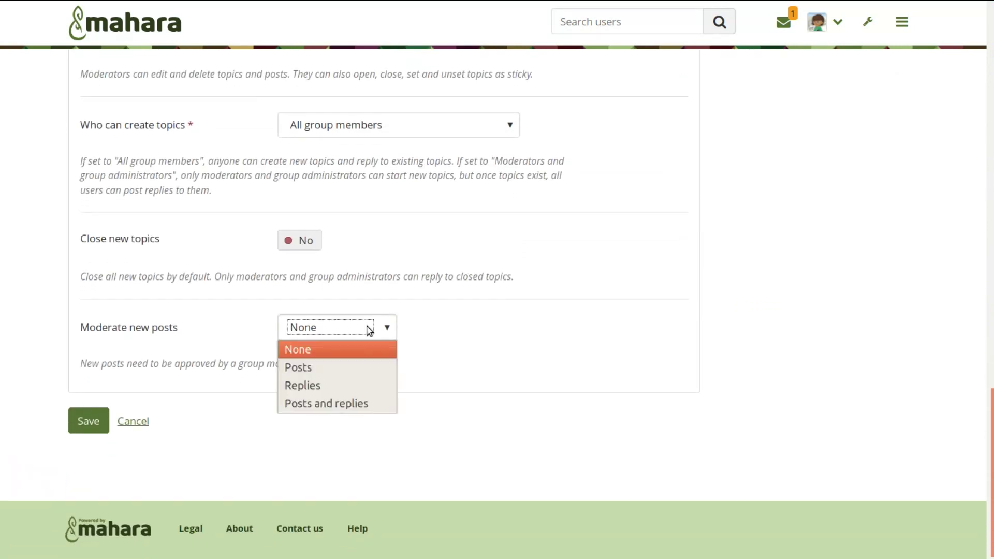
left_click(375, 404)
left_click(82, 421)
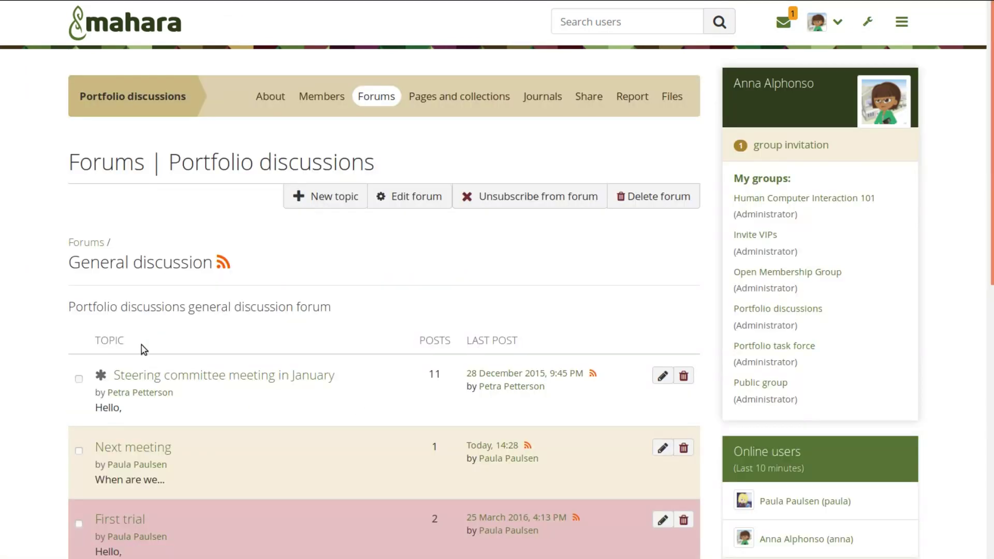
left_click(134, 448)
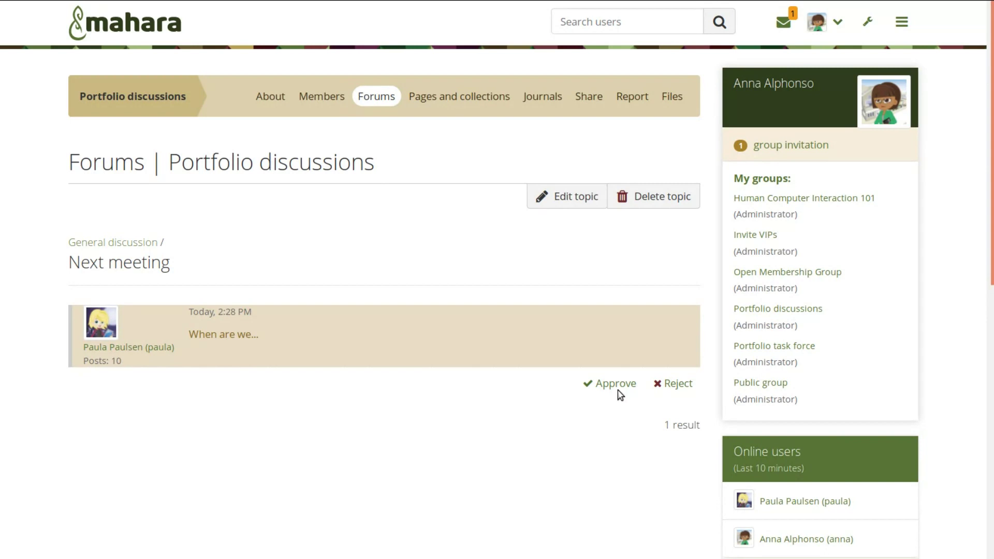
left_click(620, 393)
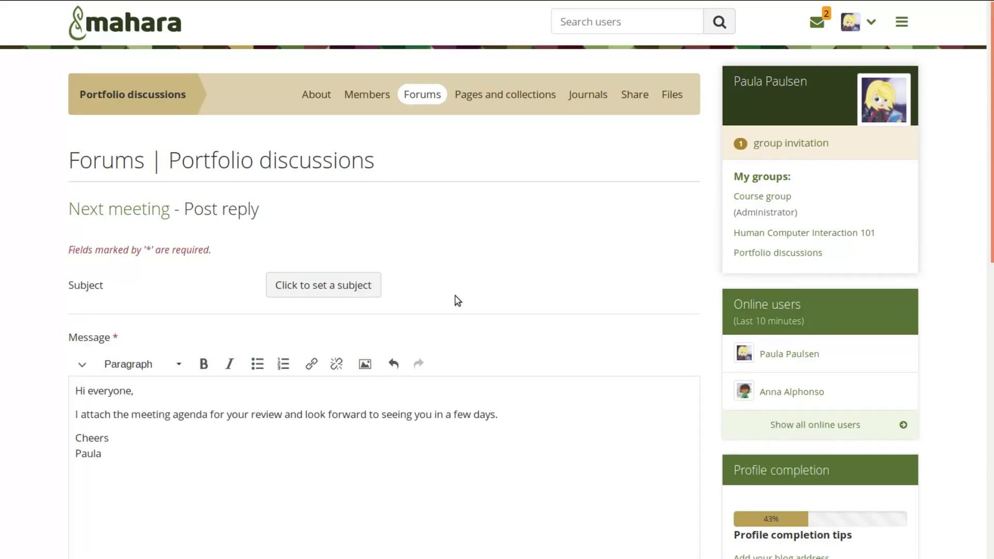
Step: Attach meeting_agenda.odt from My files to the Next meeting reply and post it
scroll(455, 296, "down", 5)
scroll(455, 296, "down", 5)
left_click(114, 200)
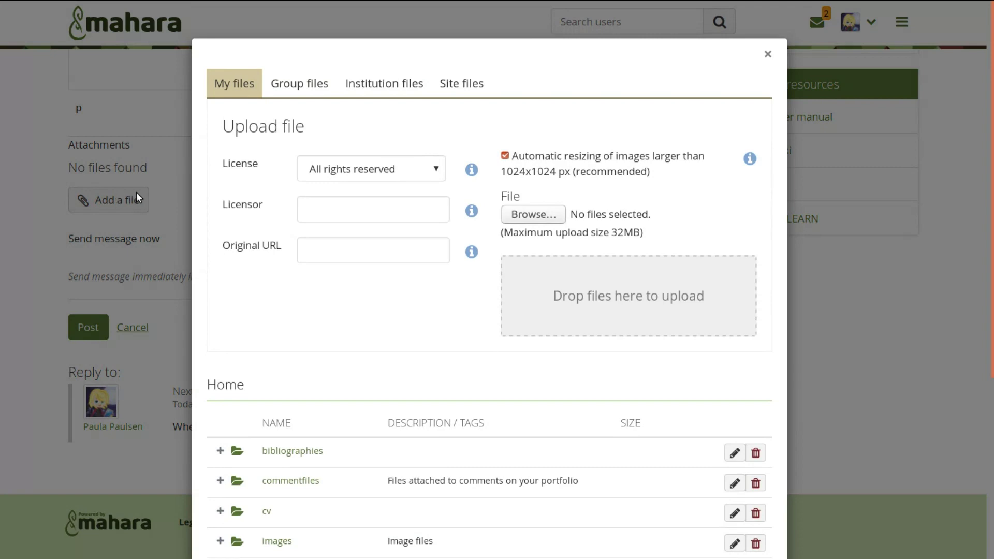
scroll(416, 257, "down", 5)
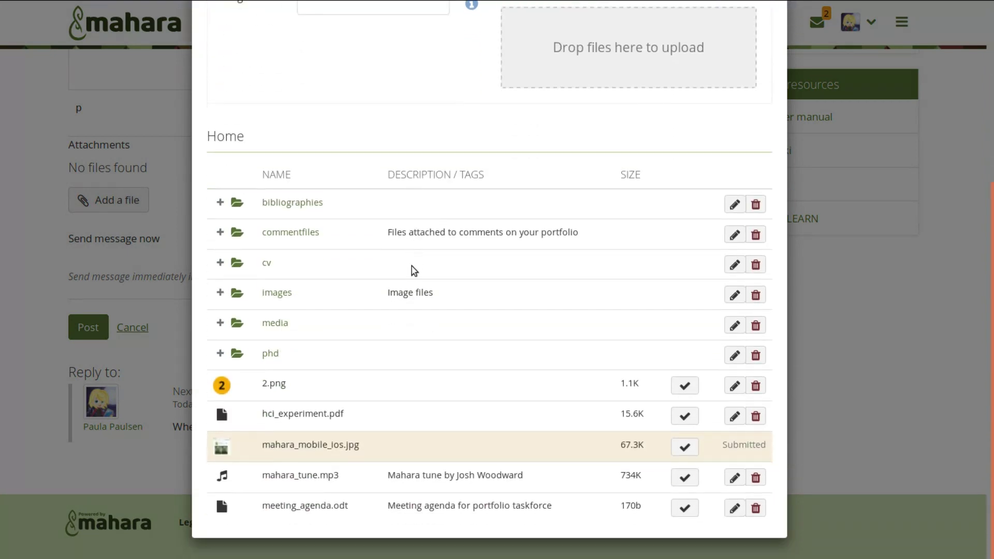
left_click(363, 511)
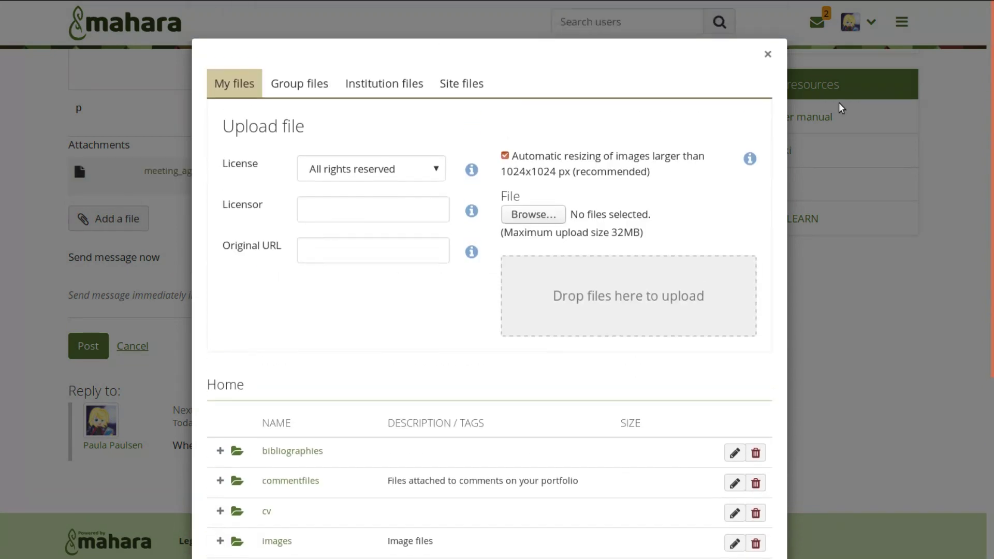
left_click(768, 56)
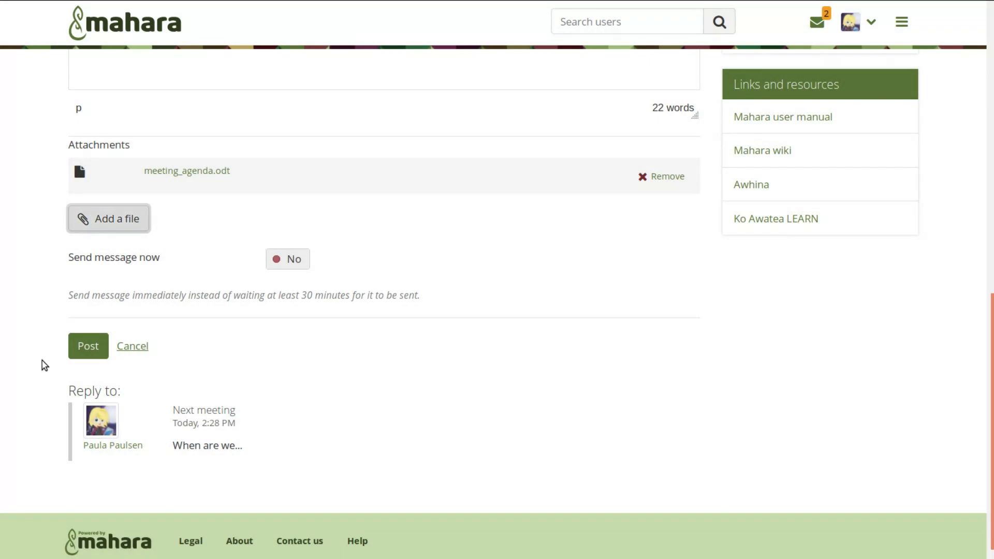
left_click(89, 347)
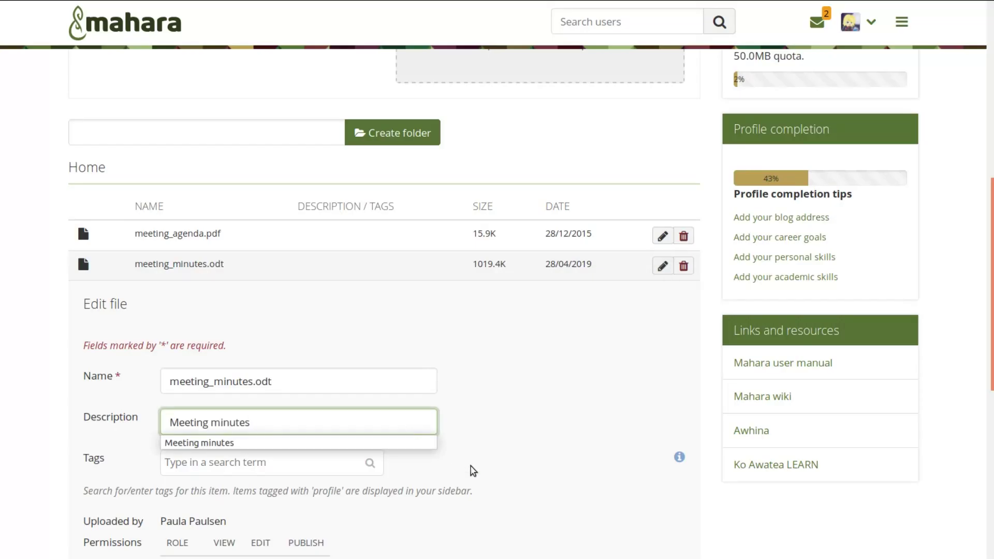
Step: Describe meeting_minutes.odt as 'Meeting minutes', save, and open its details page
scroll(471, 469, "down", 6)
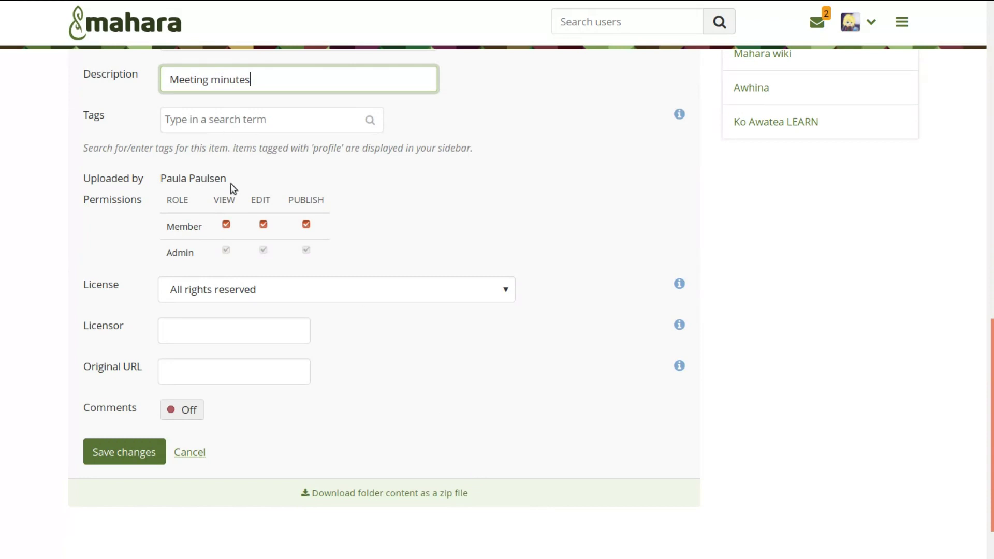
left_click_drag(231, 179, 160, 185)
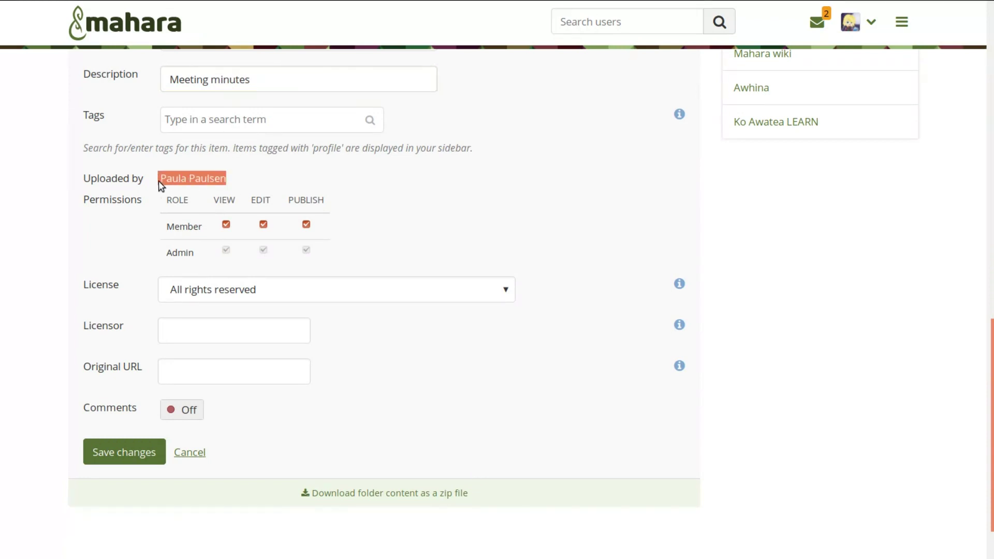
left_click(111, 451)
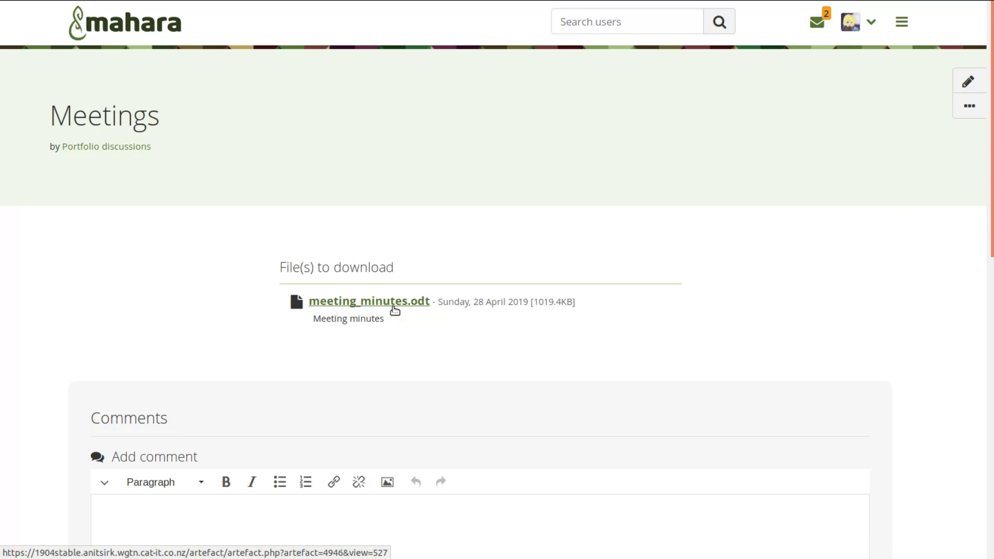
left_click(395, 310)
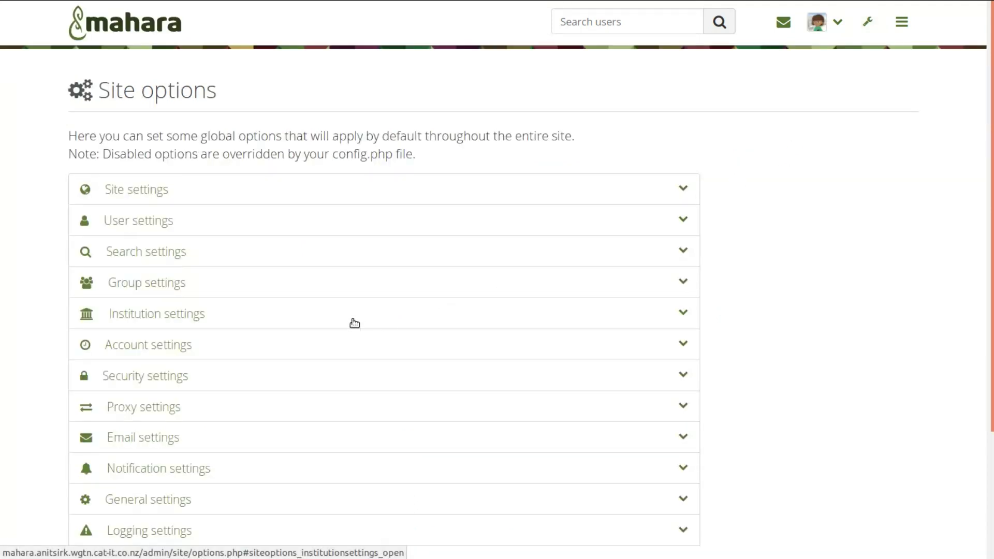
Step: Expand the Institution settings and Group settings sections in Site options
left_click(355, 322)
scroll(350, 321, "down", 3)
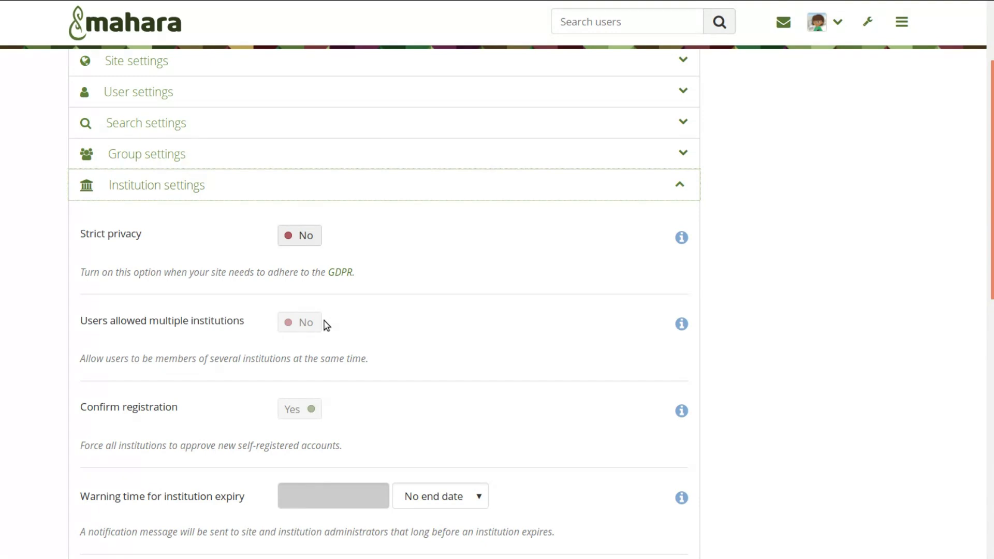
scroll(326, 324, "up", 2)
left_click(309, 241)
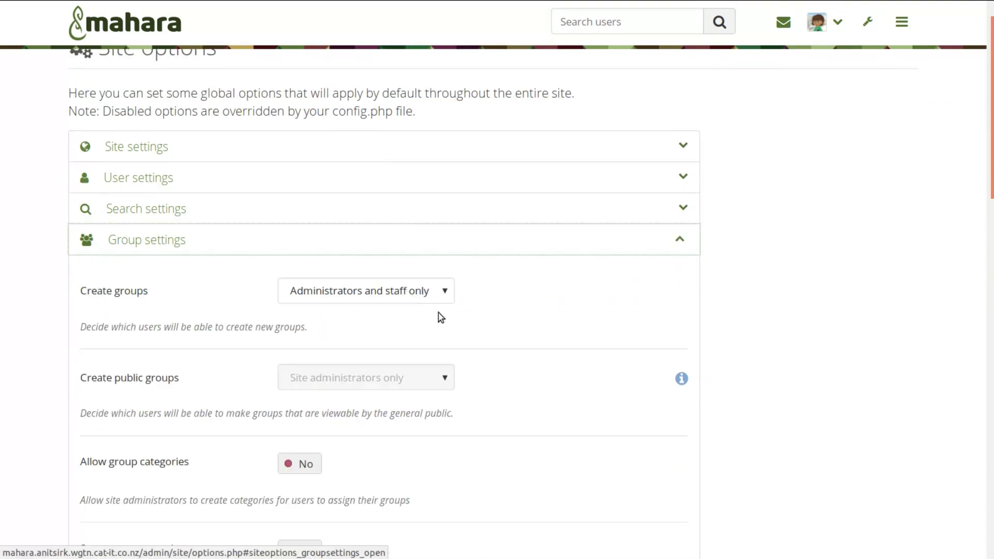
scroll(441, 317, "down", 1)
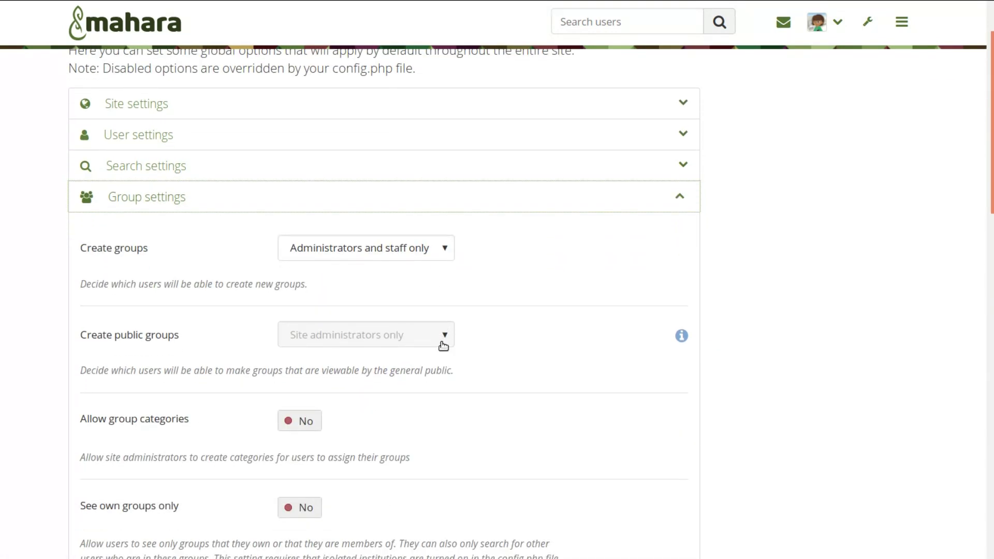
scroll(461, 340, "down", 4)
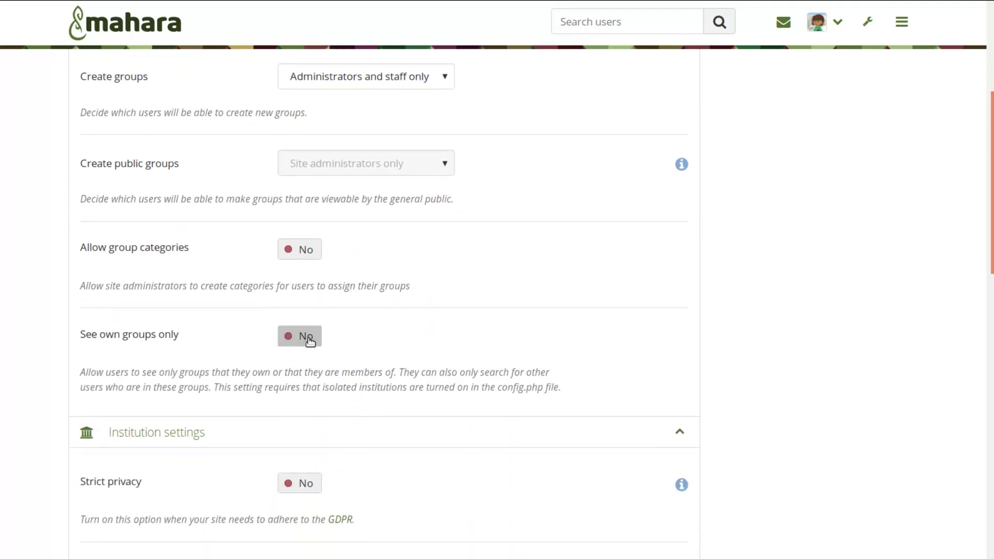
Step: Toggle 'See own groups only' on and back off, leaving it set to No
left_click(307, 340)
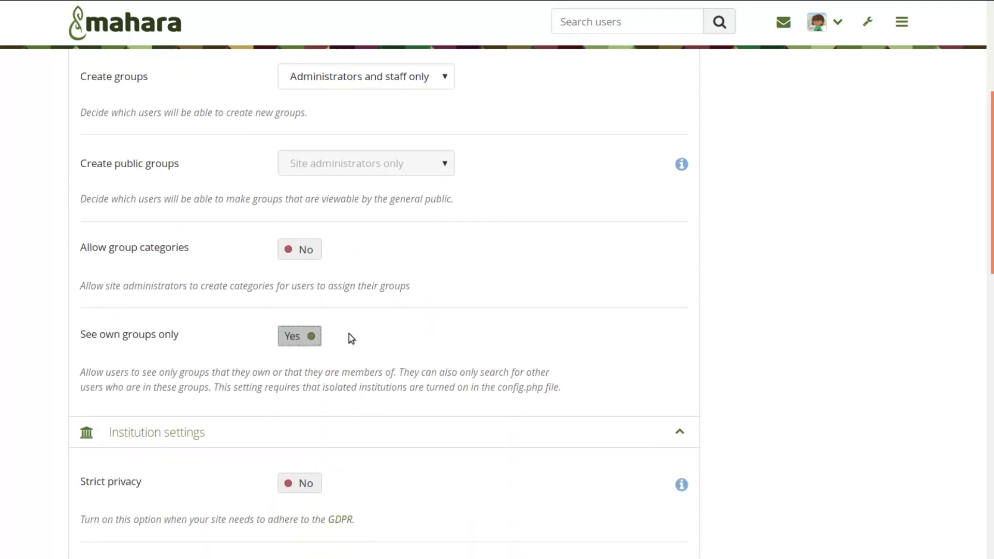
left_click(311, 337)
scroll(386, 344, "down", 1)
scroll(386, 344, "down", 18)
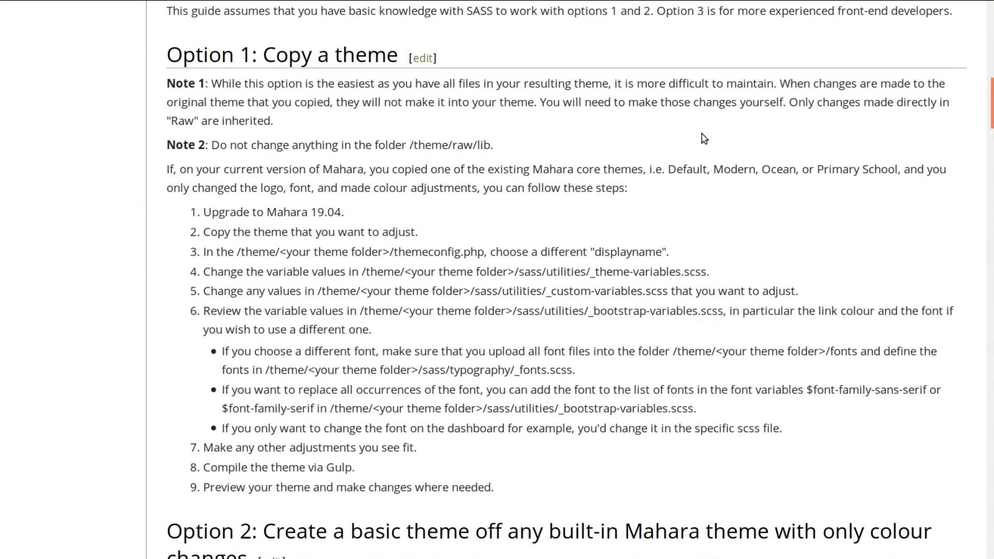
Step: Scroll the Mahara wiki theming guide past Options 1 and 2 toward Option 3: Custom theme
scroll(705, 139, "down", 10)
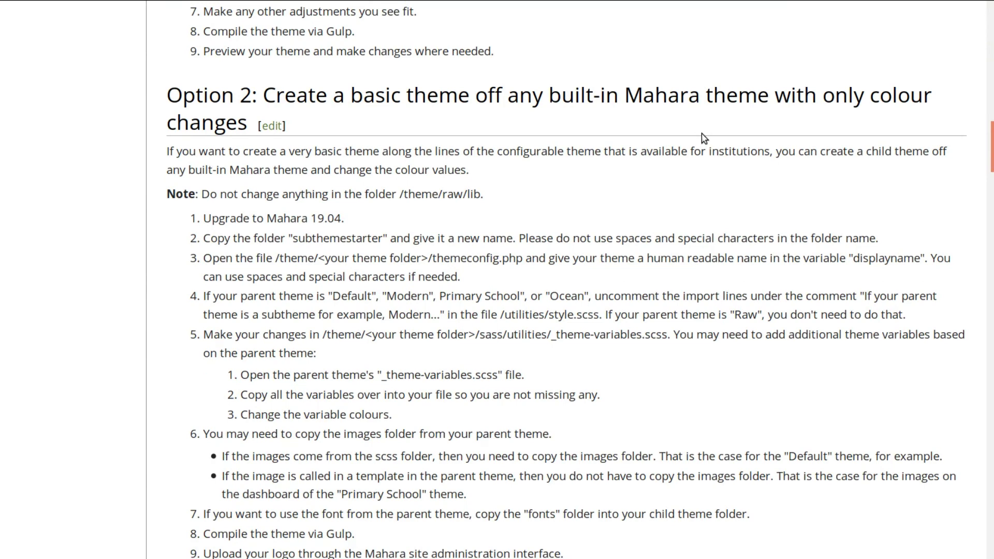
scroll(704, 138, "down", 10)
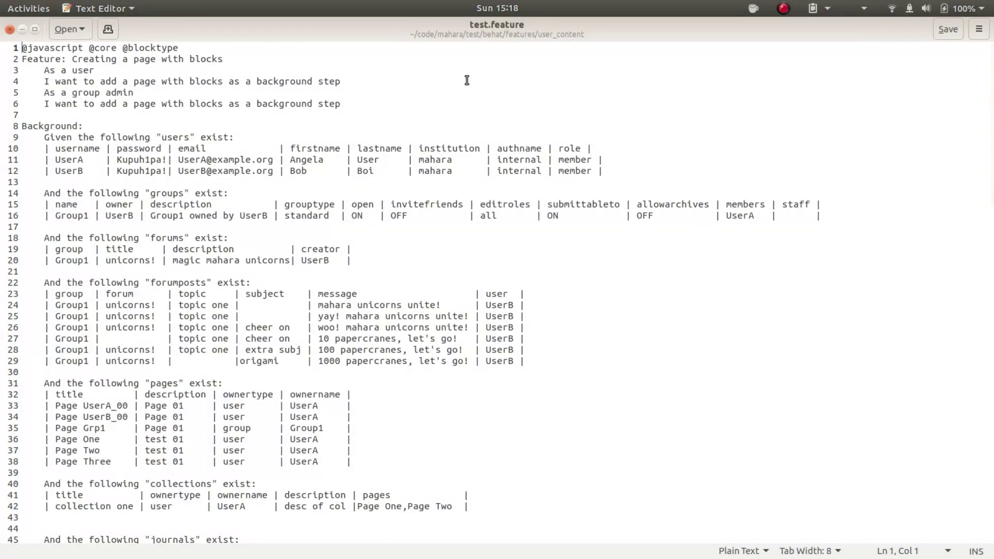
Step: Scroll through test.feature's Background tables of users, groups, pages, blocks and the upload-settings scenario
scroll(467, 80, "down", 6)
scroll(466, 81, "down", 3)
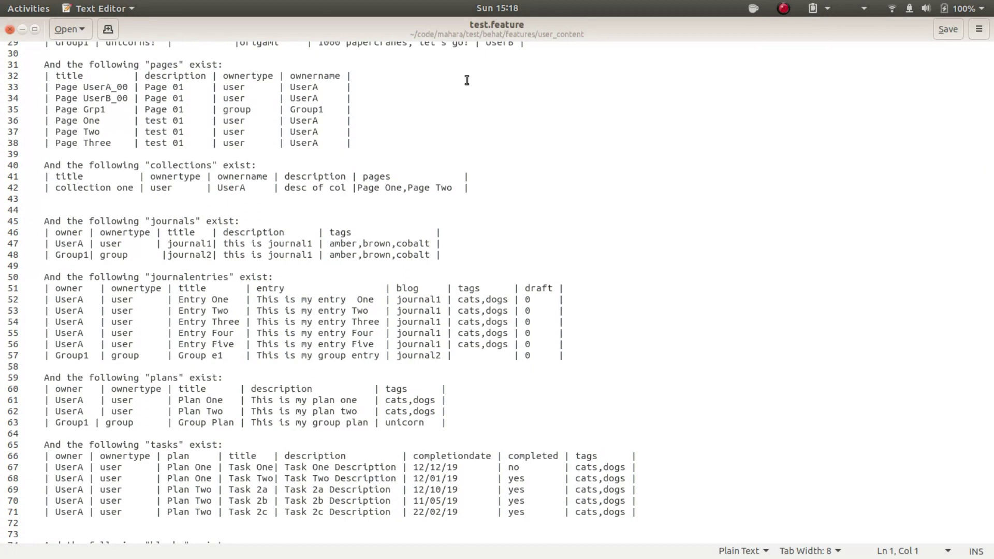
scroll(467, 81, "down", 12)
scroll(468, 83, "down", 9)
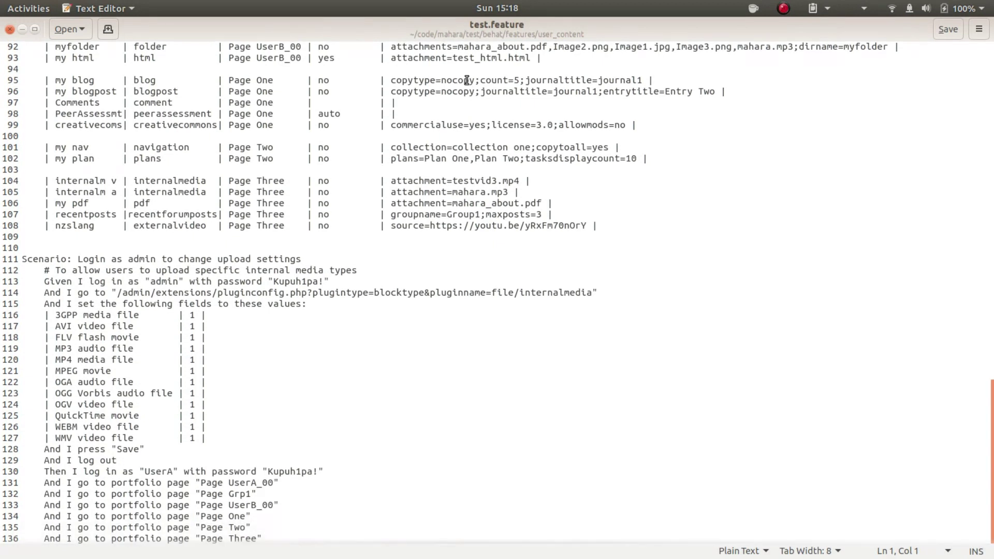